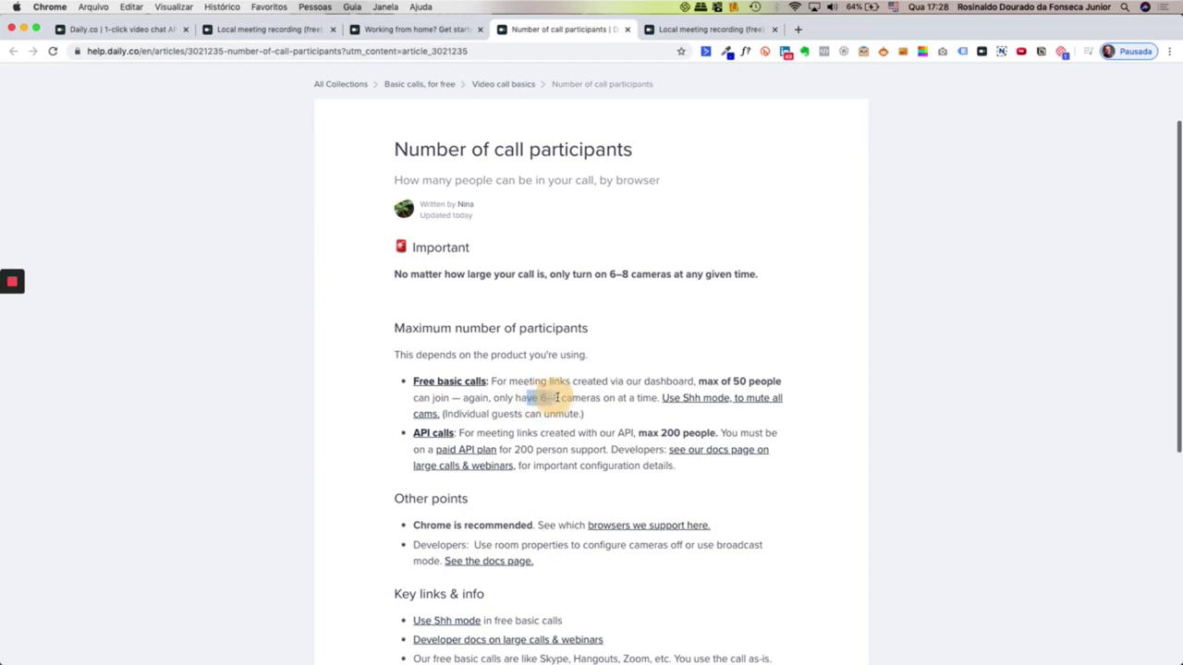
# Review the help article on call participant limits, and look at the local meeting recording article and the working-from-home blog post
pyautogui.click(583, 397)
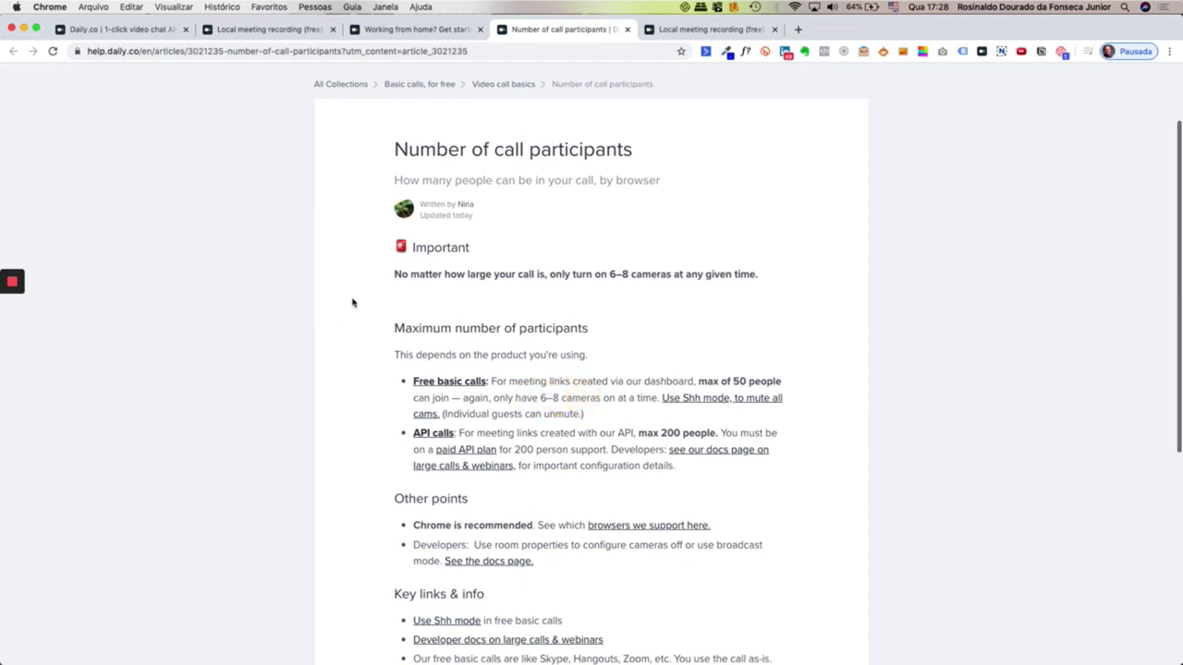
pyautogui.scroll(-1, 352, 302)
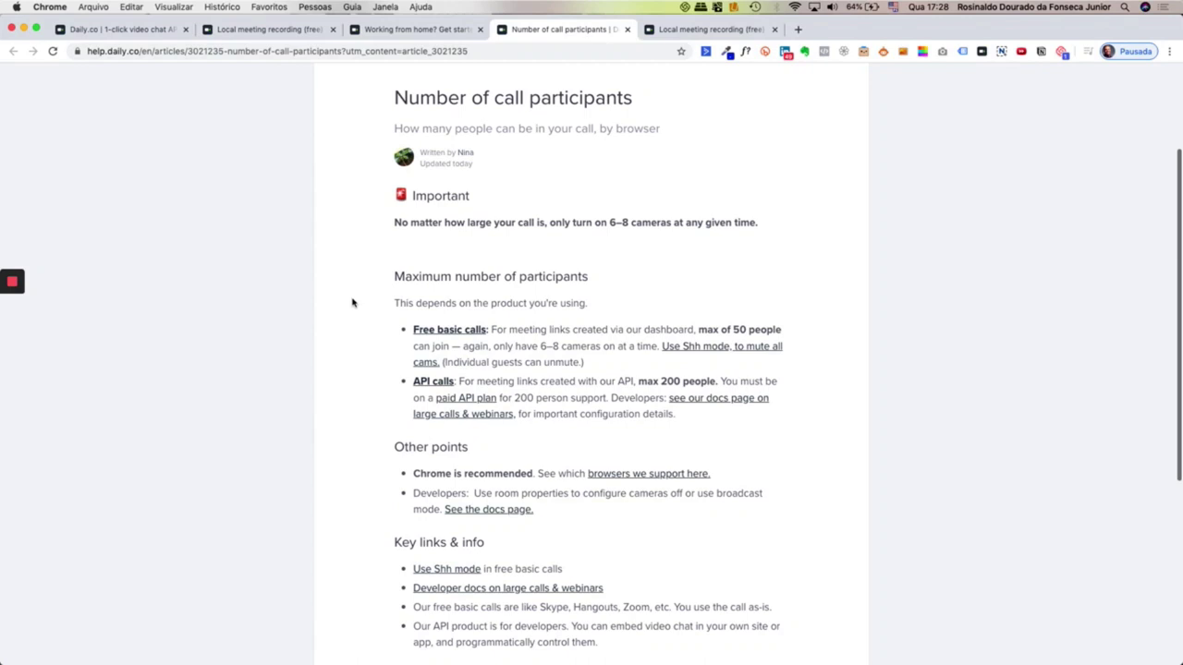
pyautogui.scroll(-4, 352, 302)
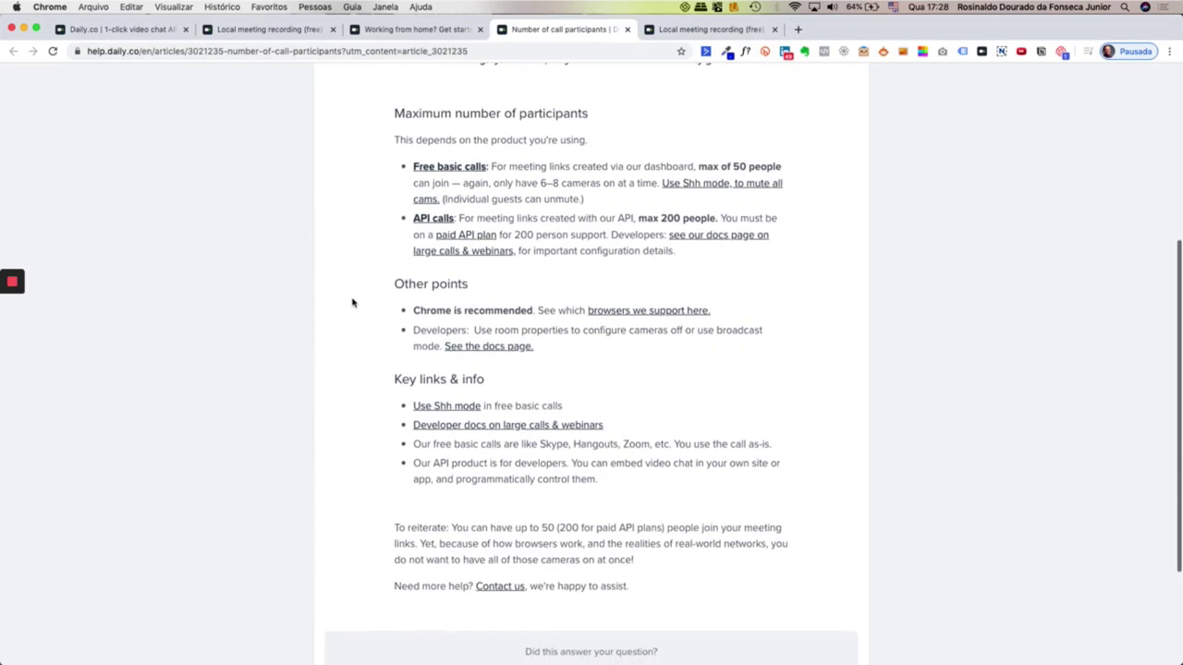
pyautogui.scroll(1, 352, 302)
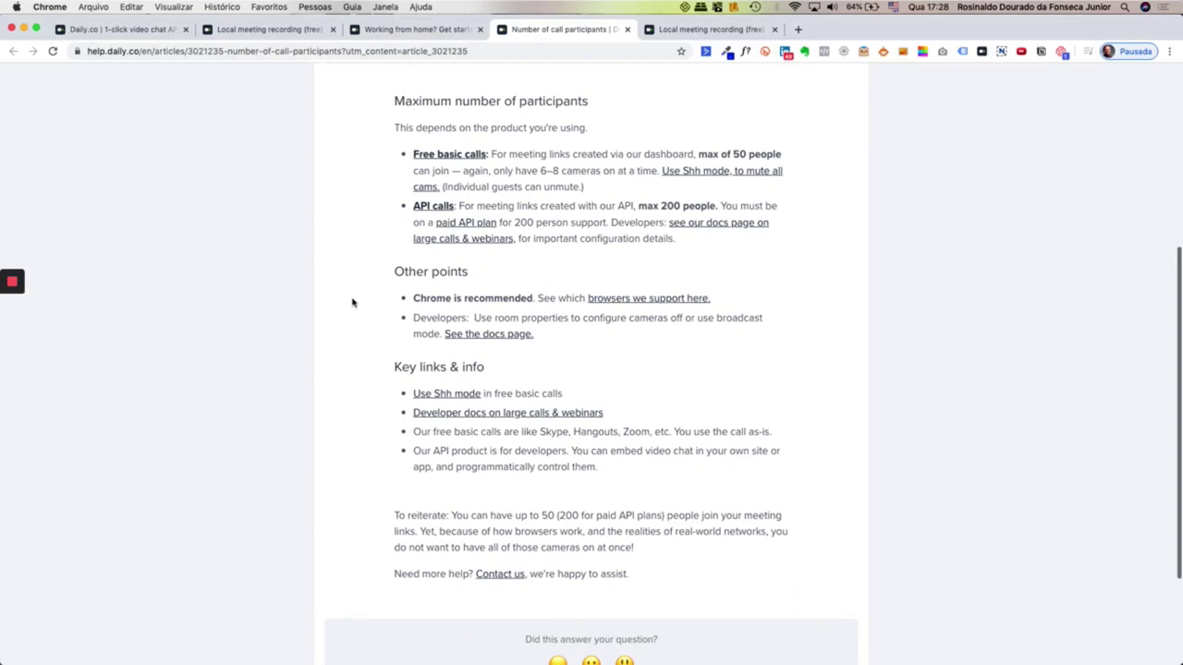
pyautogui.scroll(5, 352, 302)
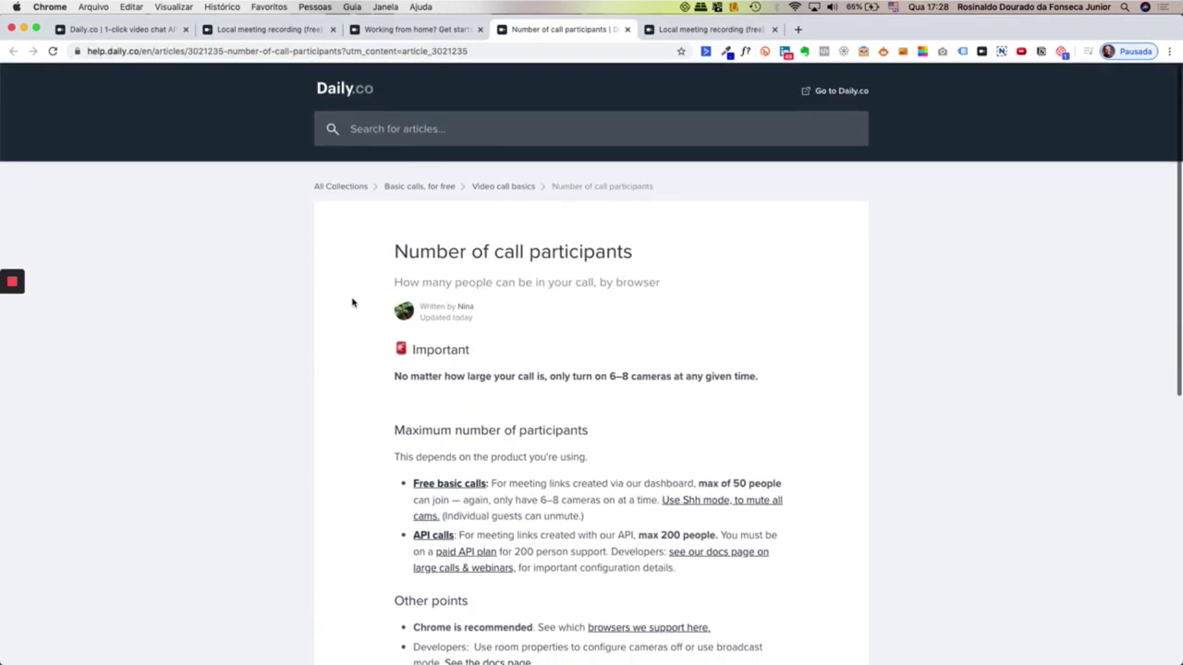
pyautogui.click(678, 30)
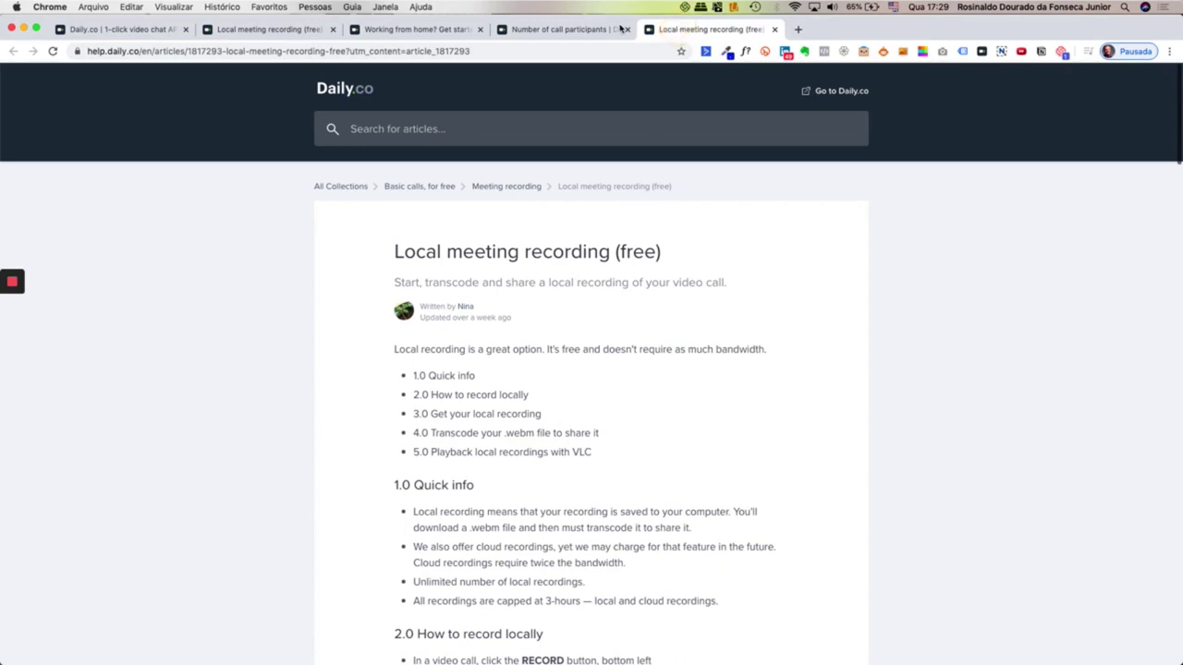
pyautogui.click(561, 31)
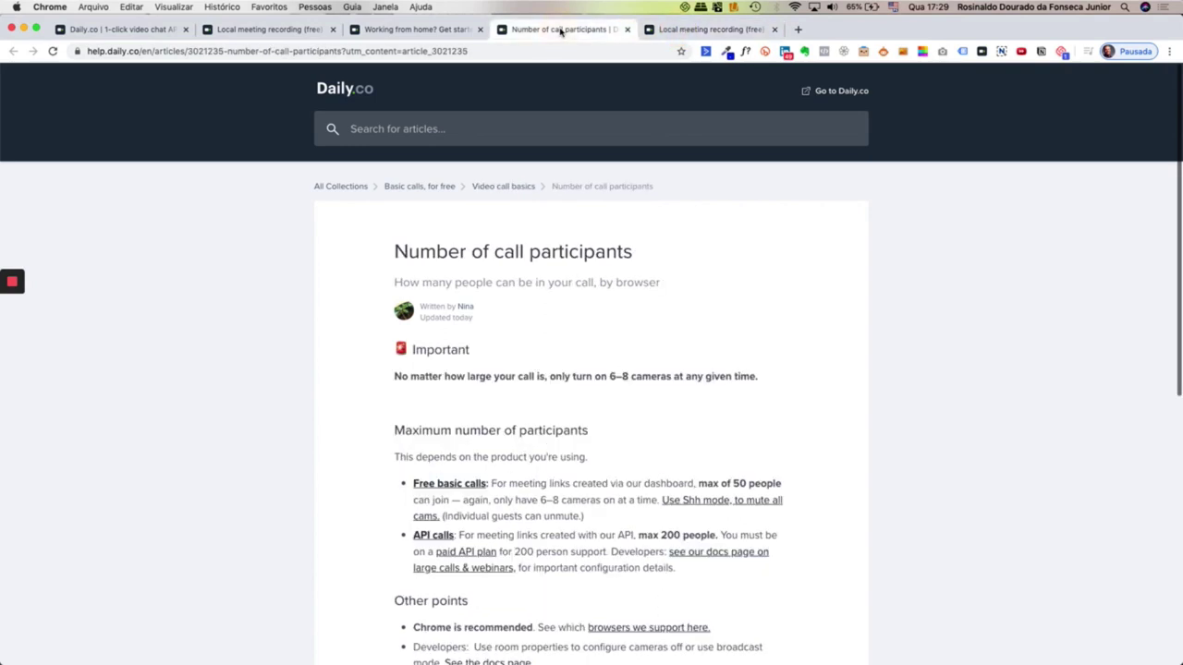
pyautogui.click(424, 33)
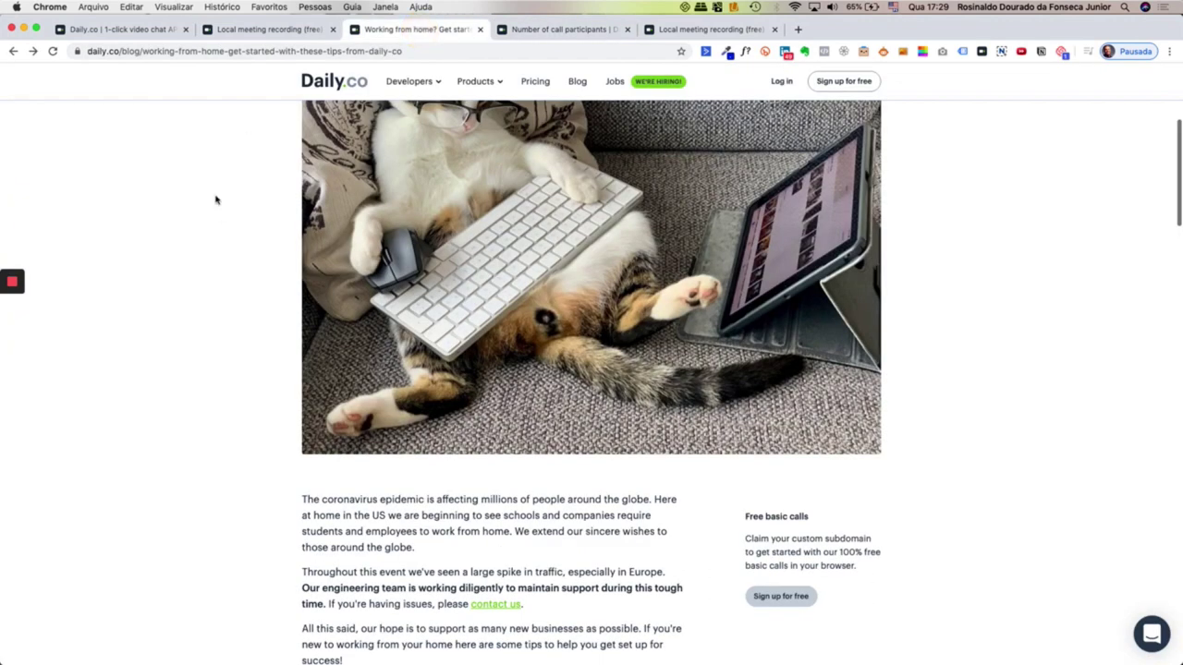
# Open the free sign-up form from the Daily.co home page and choose signing up with Google instead of e-mail
pyautogui.click(149, 29)
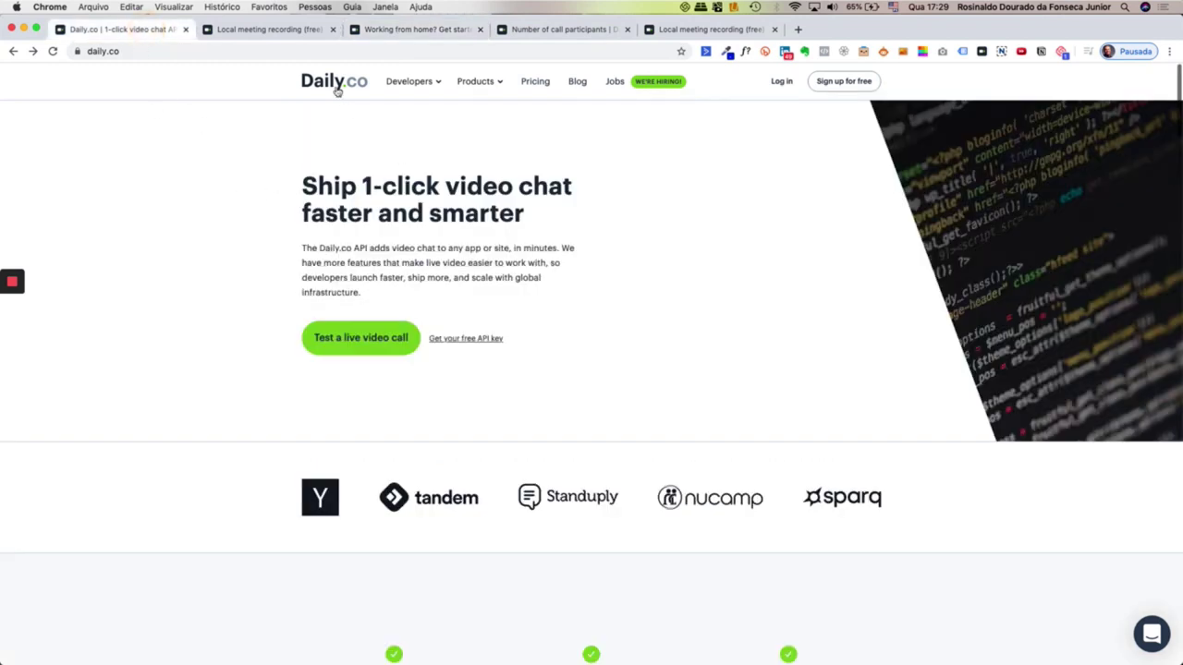
pyautogui.click(848, 84)
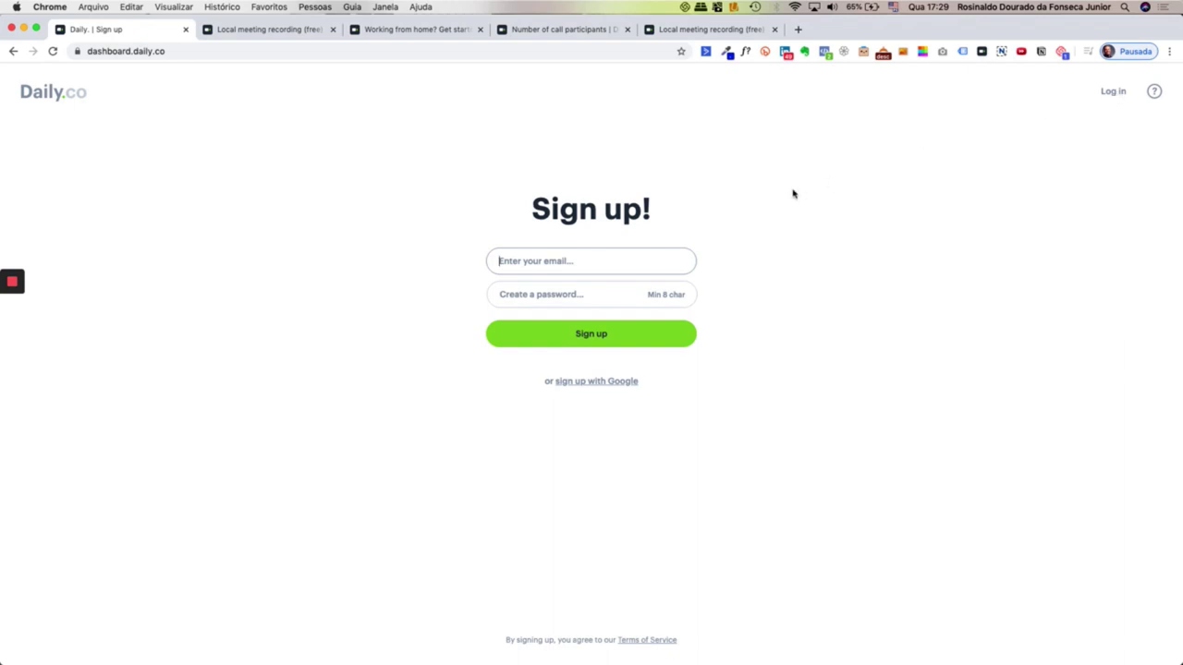
pyautogui.click(505, 261)
pyautogui.click(602, 383)
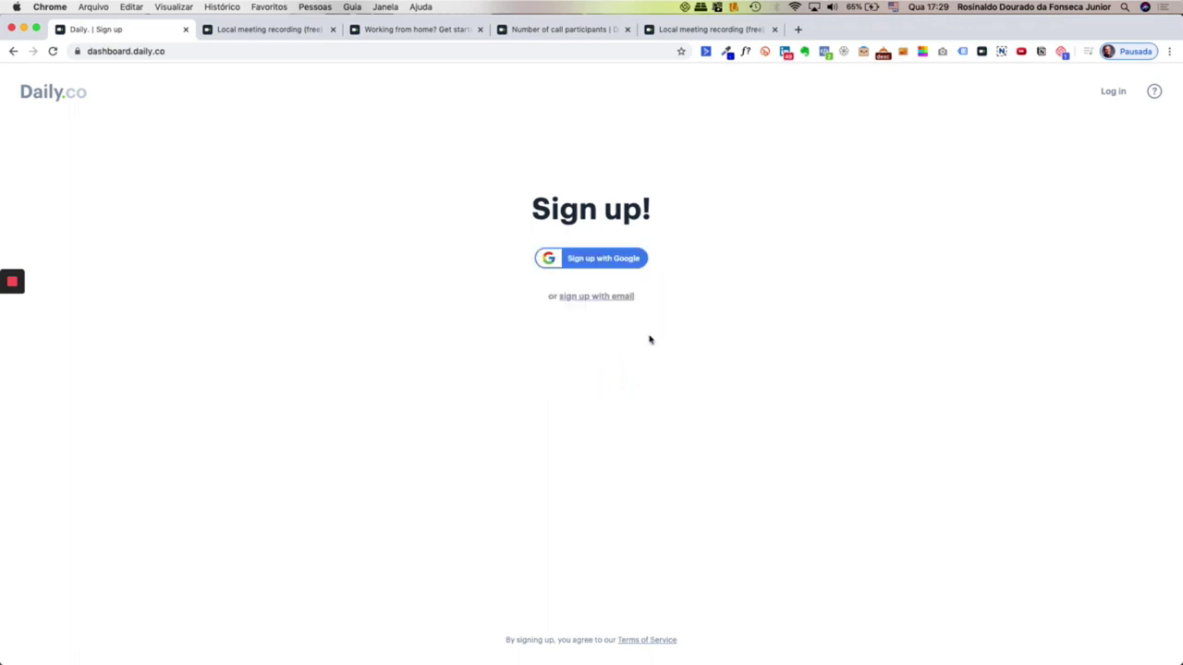
pyautogui.click(604, 297)
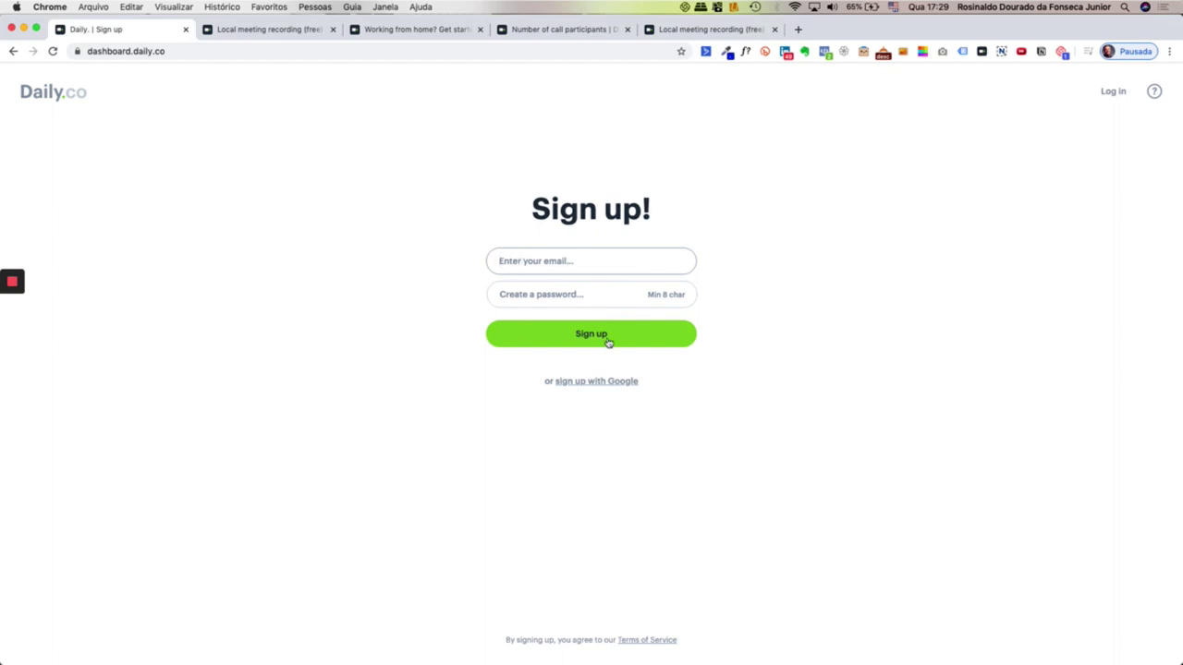
pyautogui.click(604, 382)
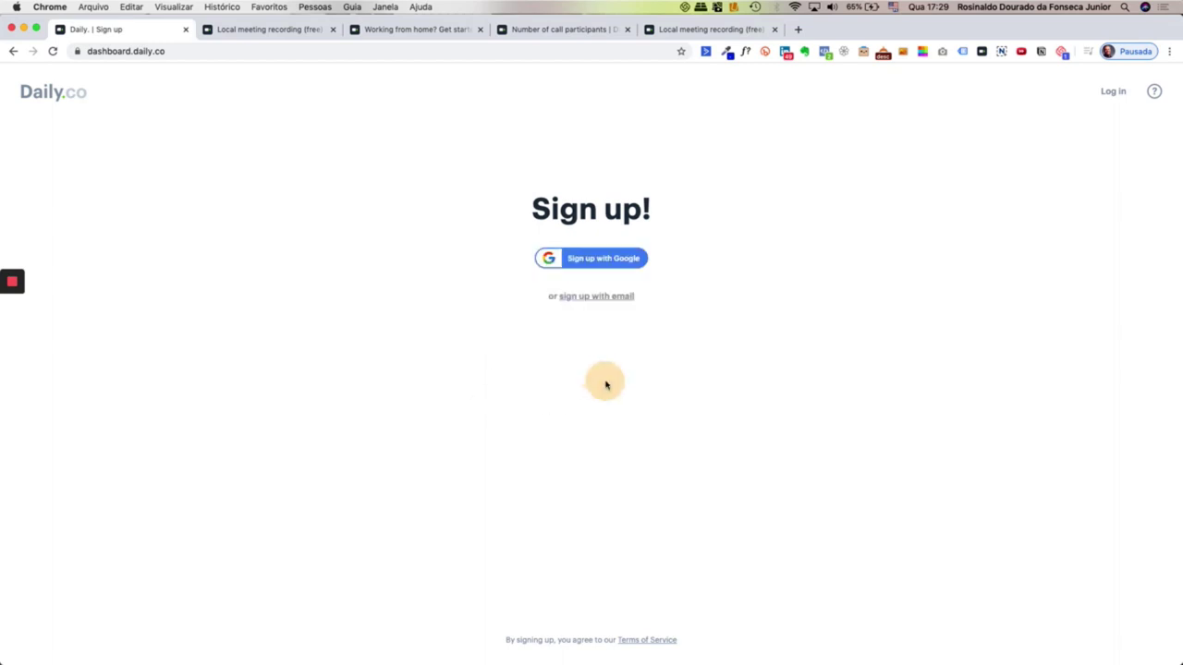
# Sign up with the Teste DBL Google account, entering the account password to authorize it
pyautogui.click(596, 259)
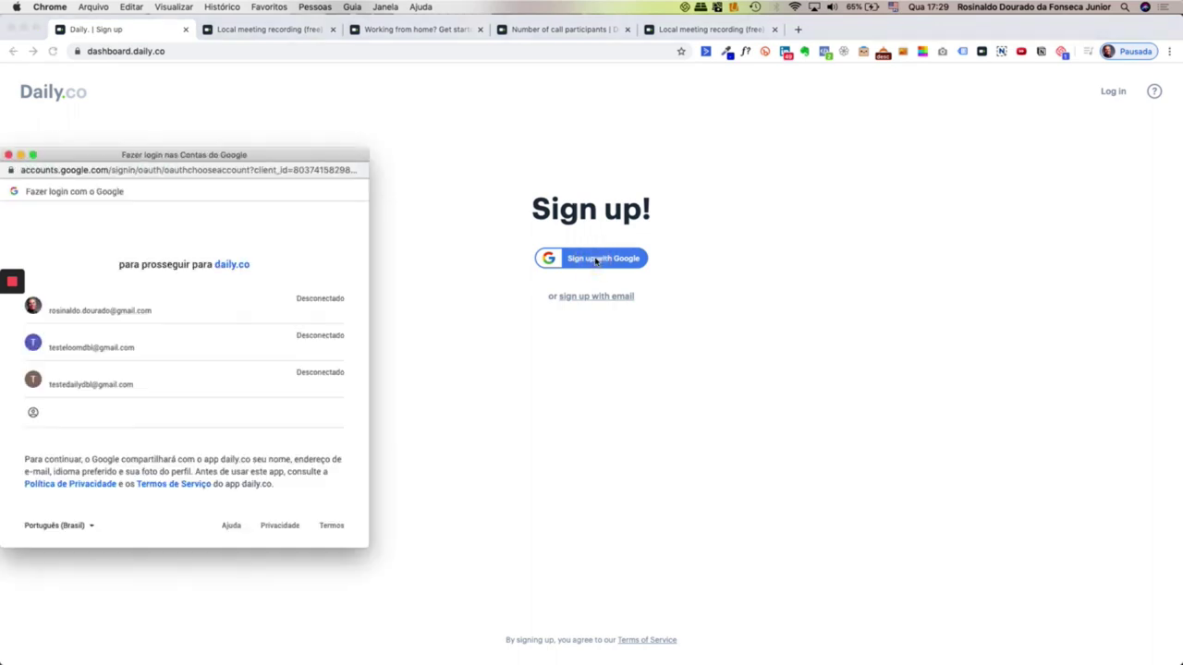
pyautogui.moveTo(275, 159); pyautogui.dragTo(389, 158)
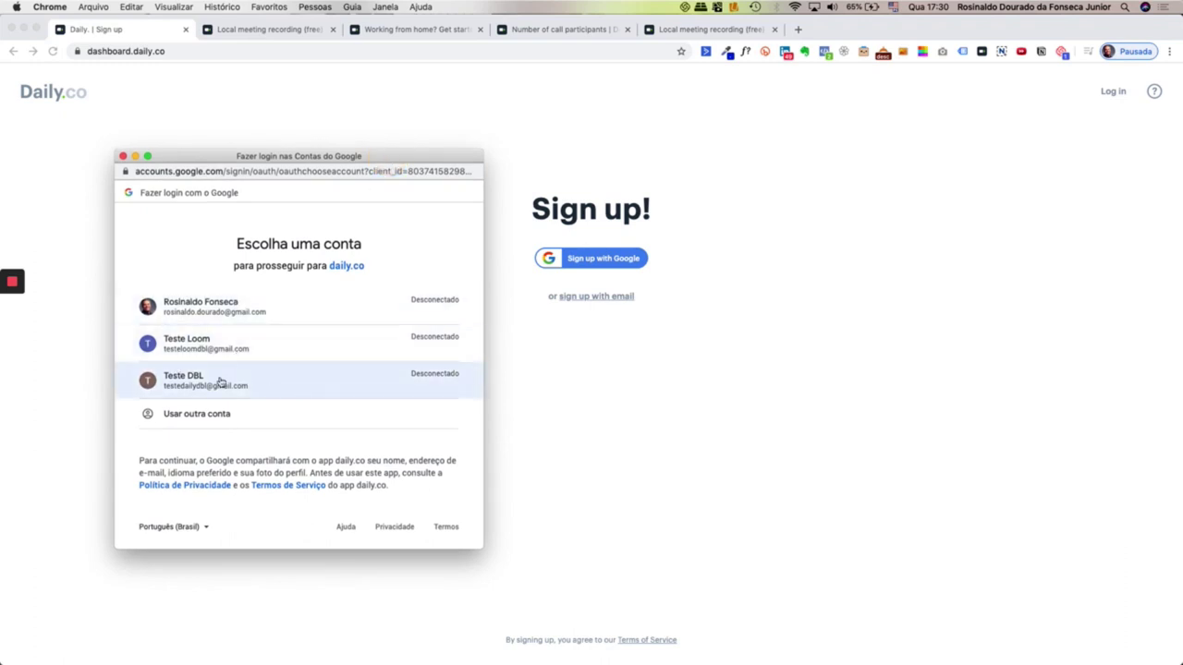
pyautogui.click(269, 384)
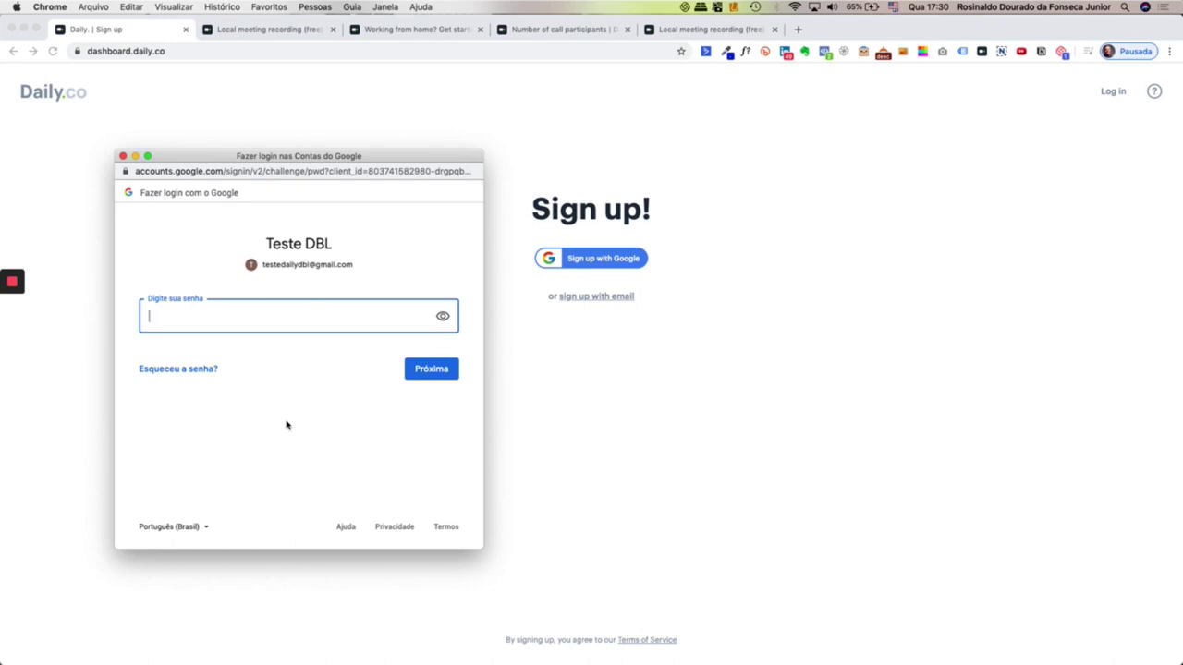
pyautogui.write('••••••••••••')
pyautogui.click(429, 371)
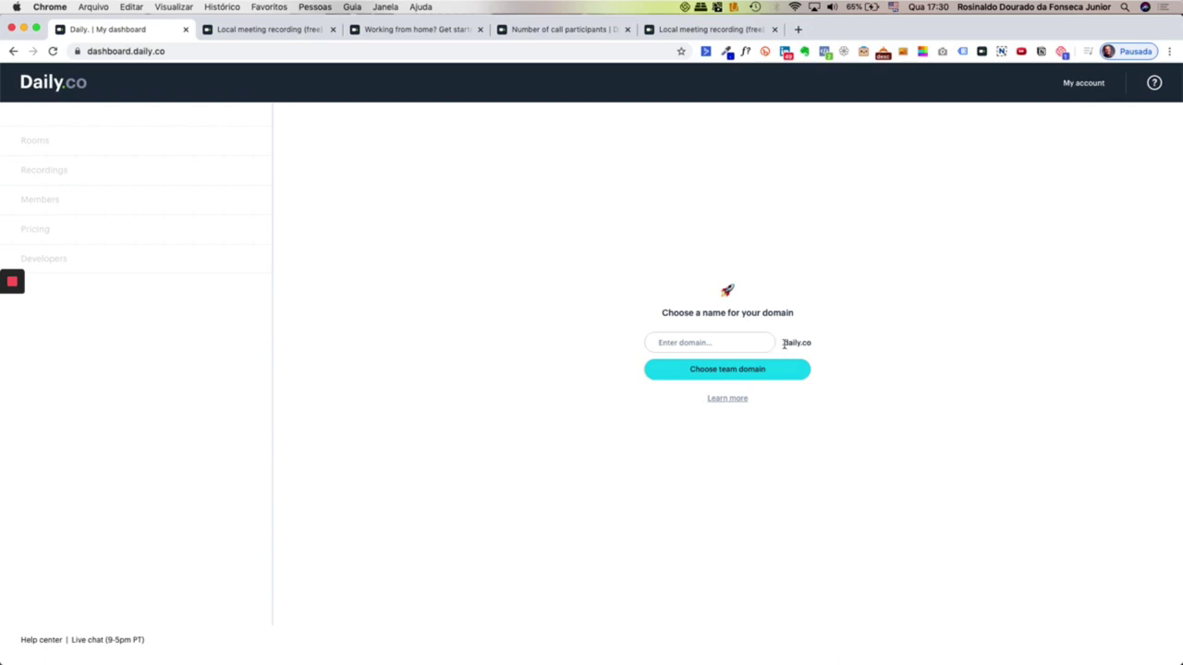
# Enter testedailydbl as the team domain name and claim the domain
pyautogui.click(737, 342)
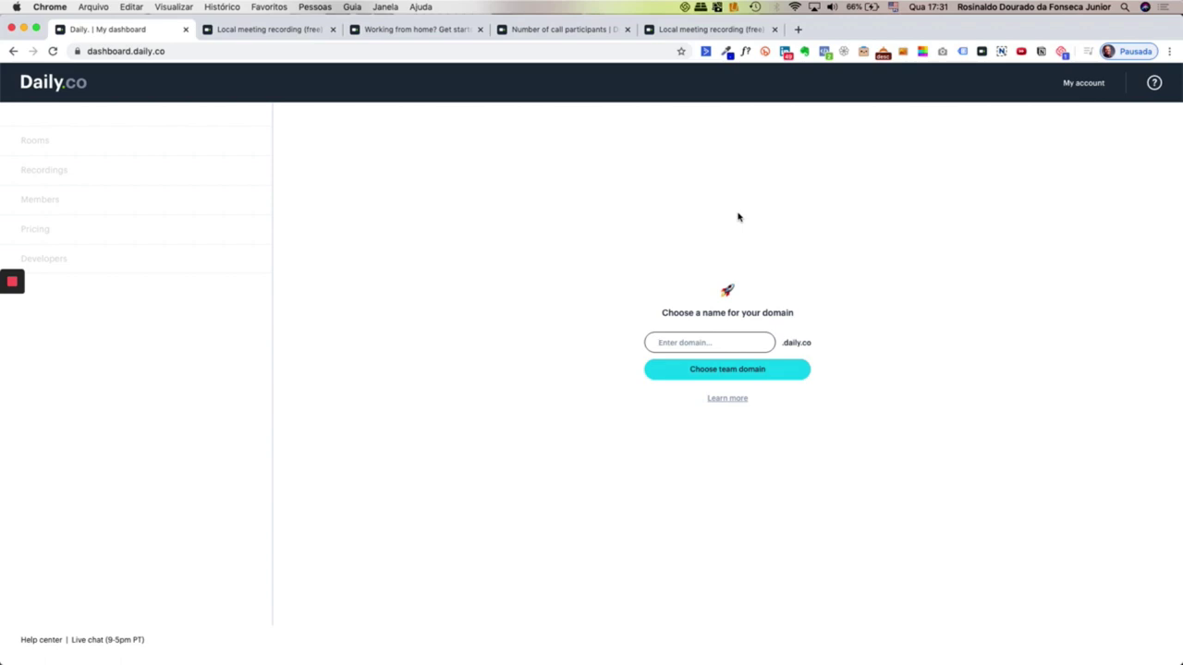
pyautogui.write('test')
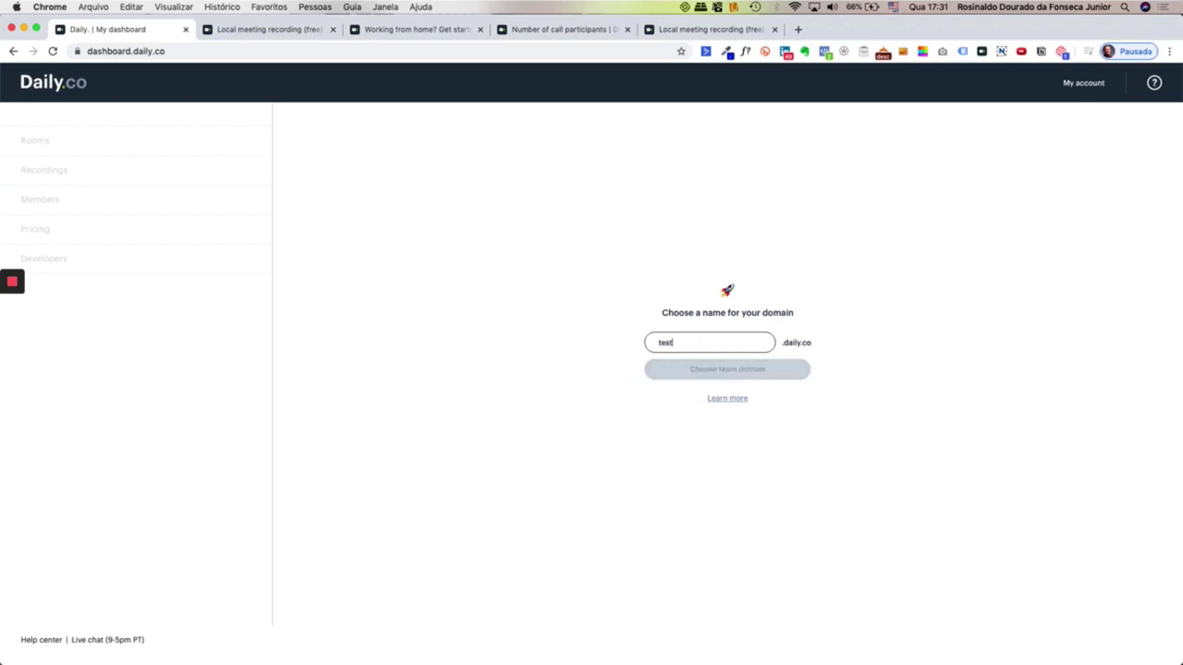
pyautogui.write('edb')
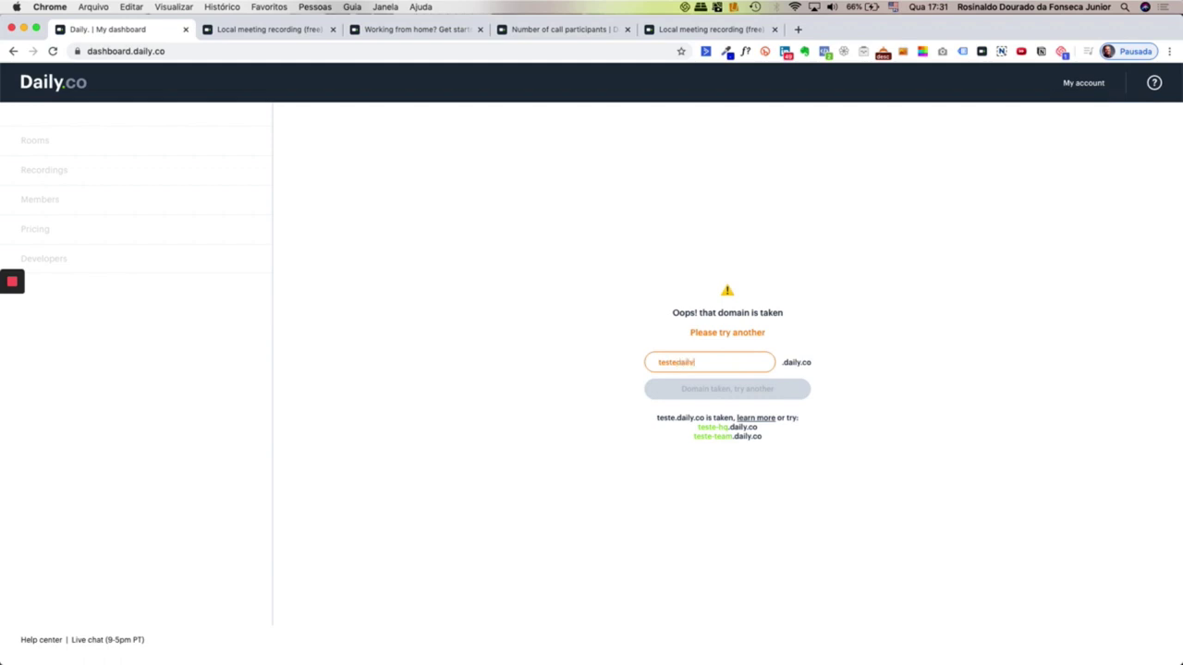
pyautogui.write('dbl')
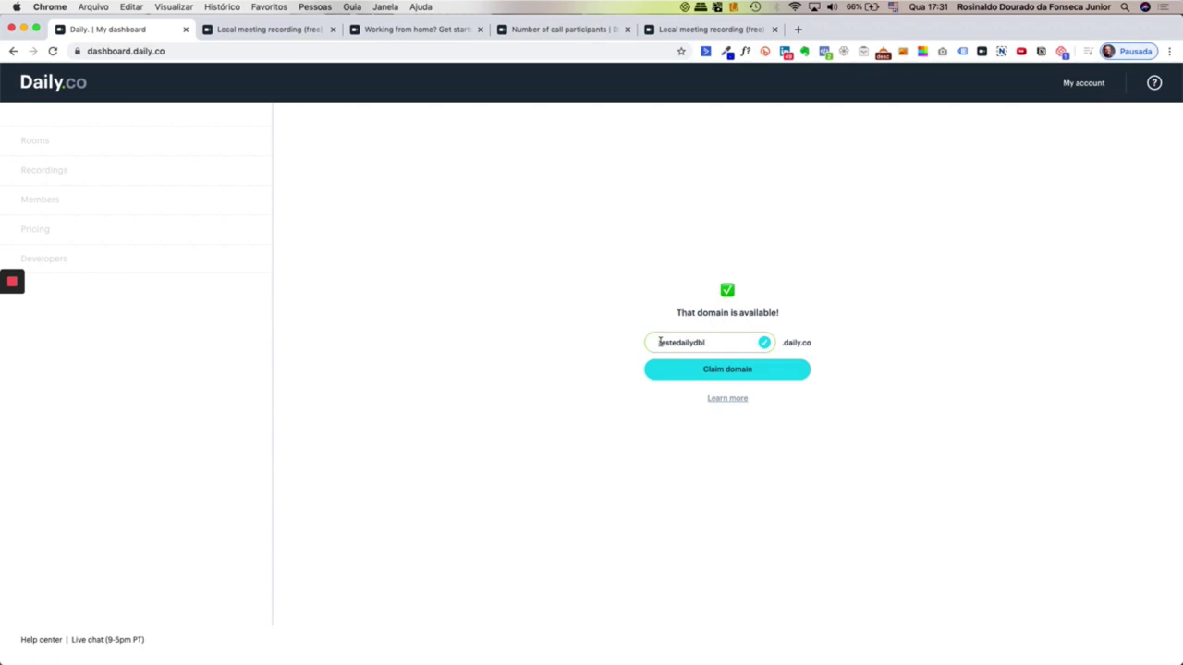
pyautogui.click(767, 372)
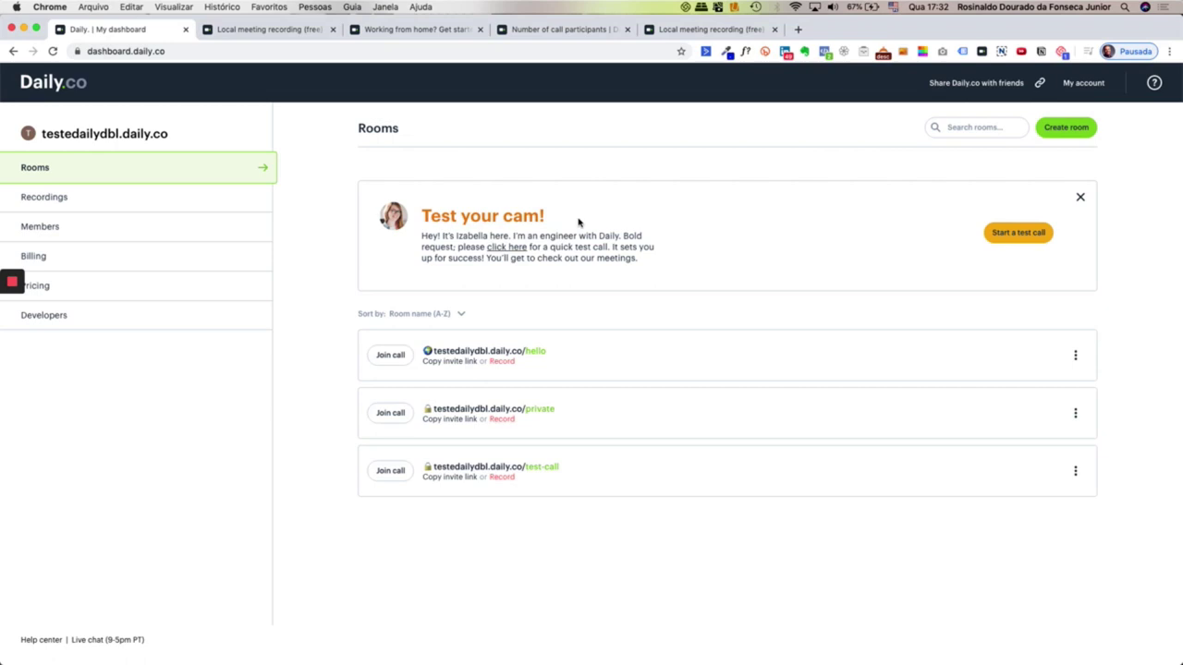
# Start a test call, allow microphone and camera access, and dismiss the welcome message
pyautogui.click(1010, 235)
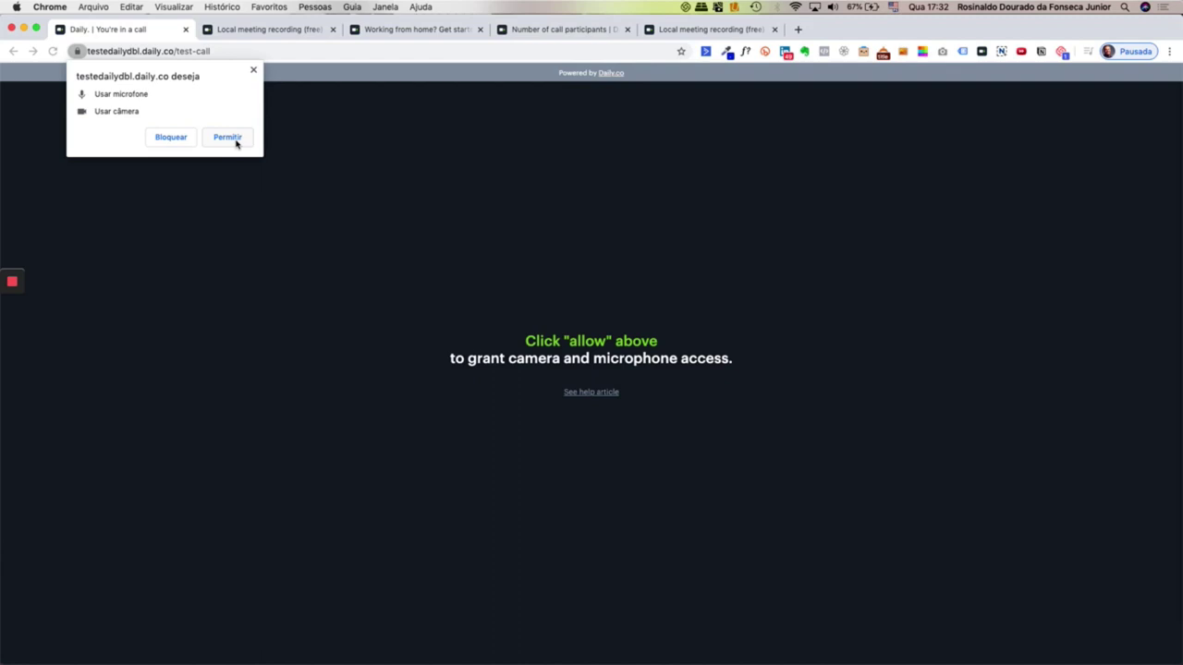
pyautogui.click(227, 137)
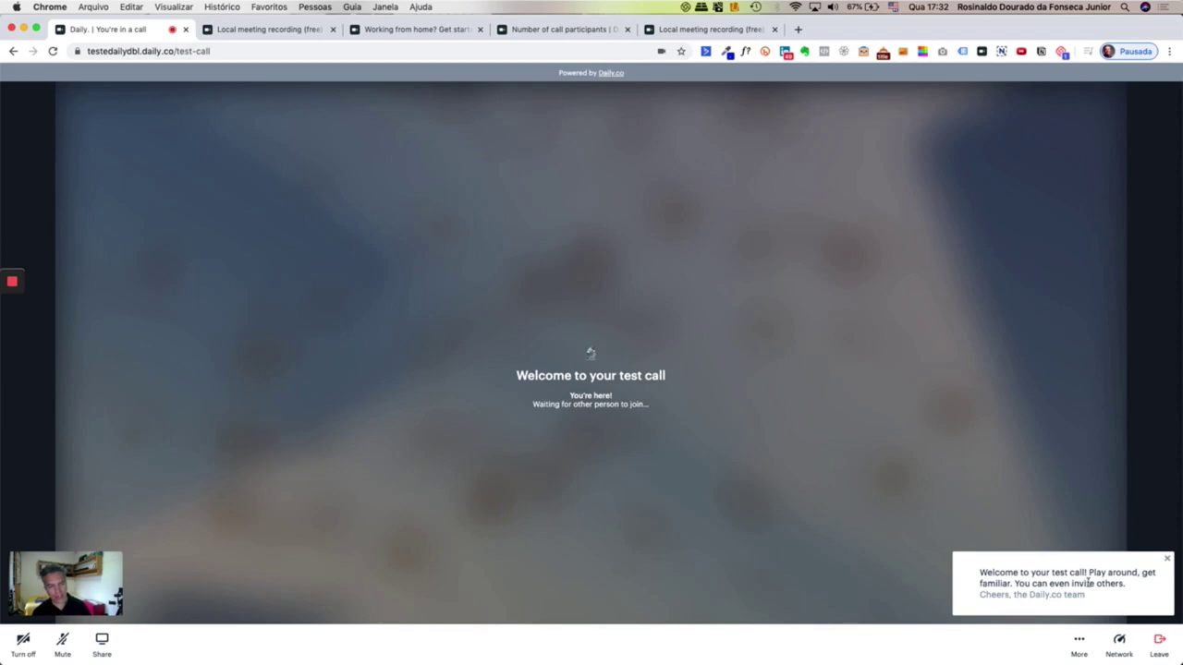
pyautogui.click(1167, 559)
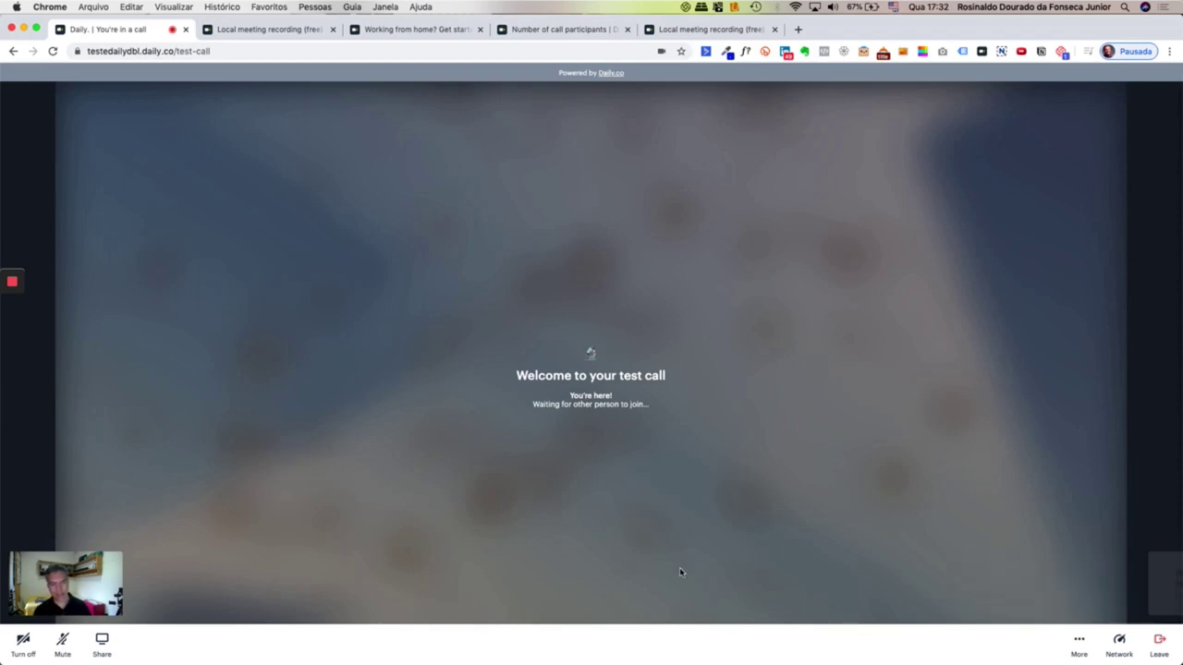
# Try the call controls by switching the camera off and on again and muting and unmuting the microphone
pyautogui.click(23, 640)
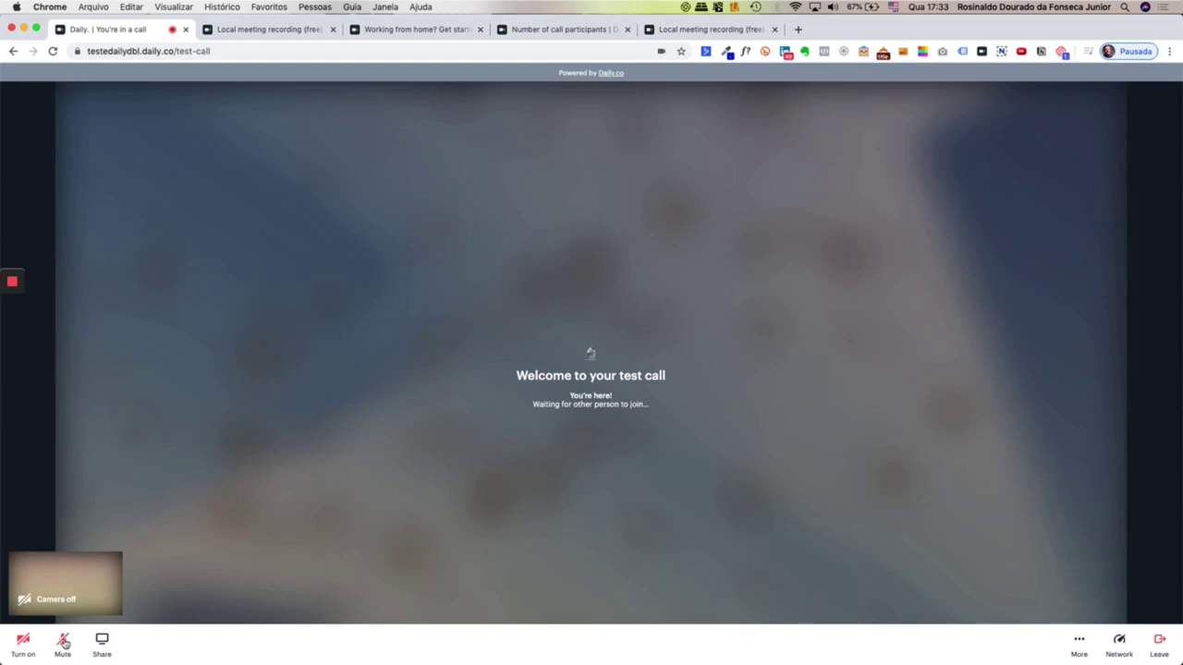
pyautogui.click(63, 641)
pyautogui.click(63, 641)
pyautogui.click(24, 642)
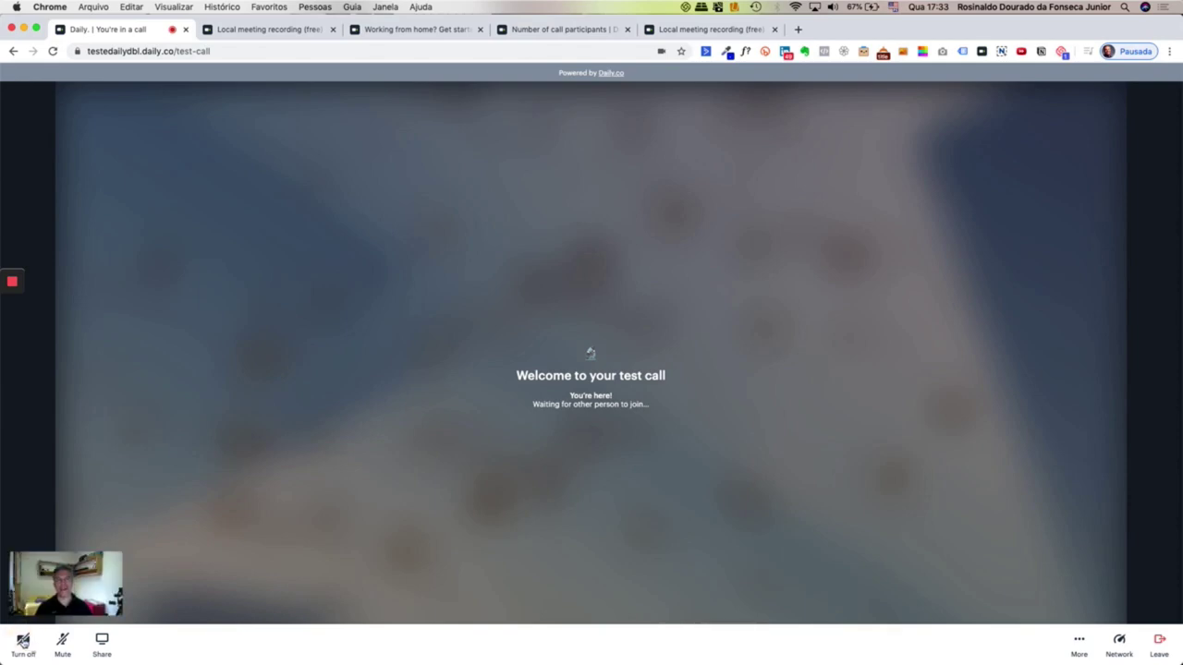
# Open the screen sharing dialog, cancel it without sharing, and turn the camera off
pyautogui.click(103, 646)
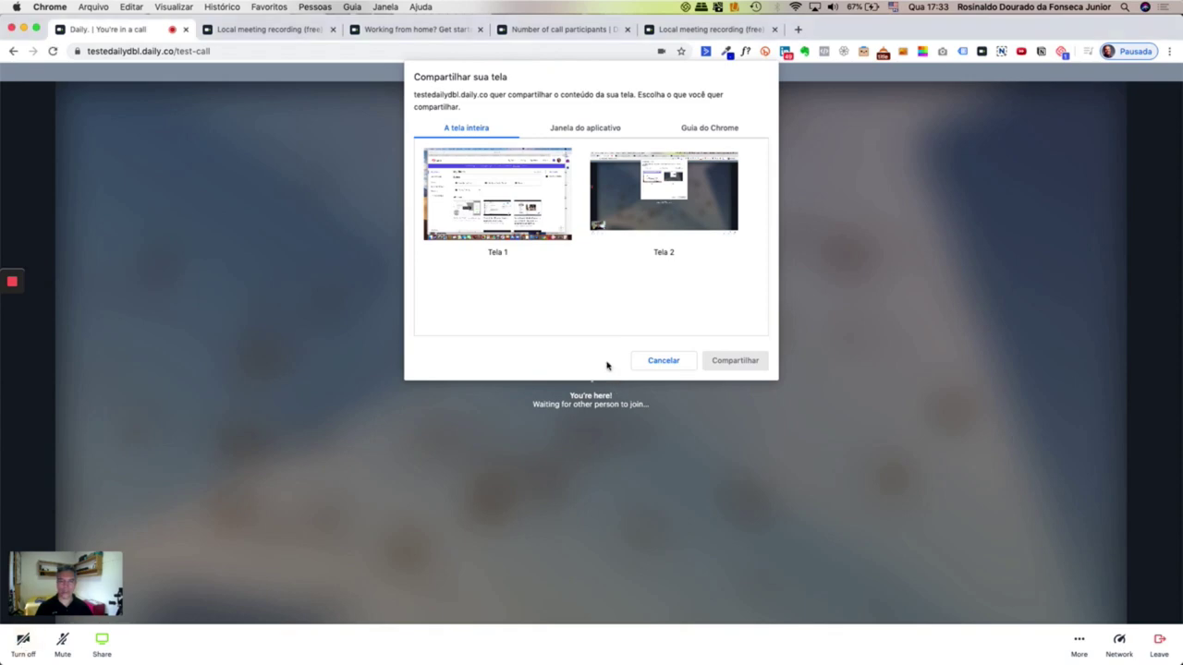
pyautogui.click(651, 363)
pyautogui.click(22, 647)
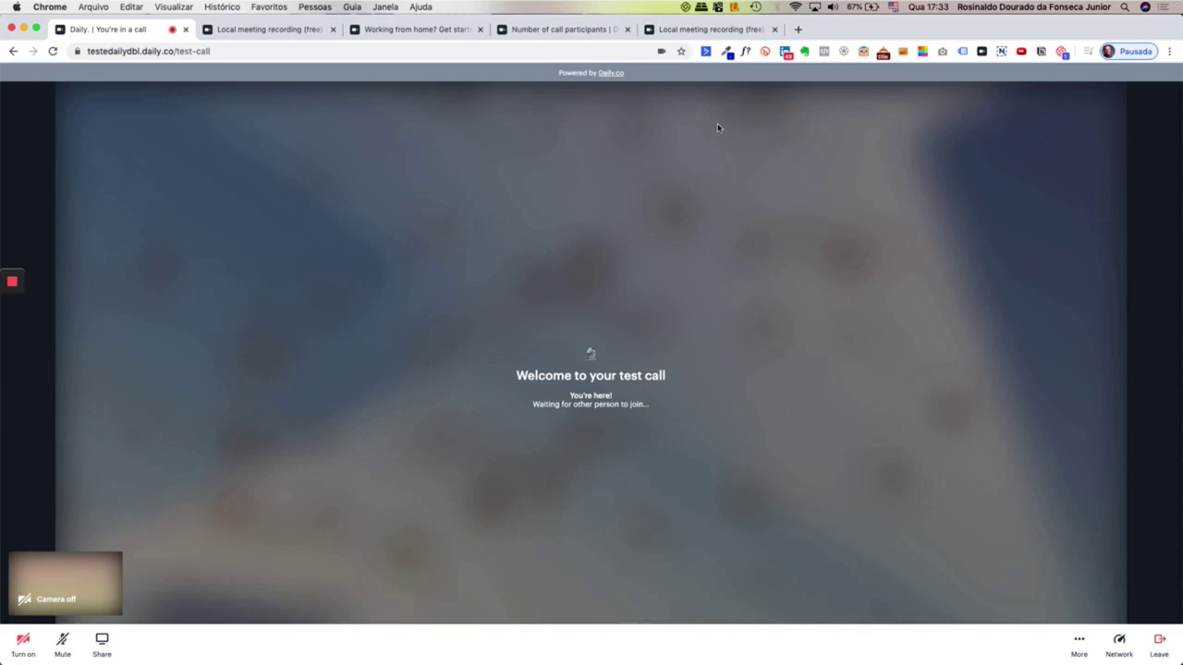
# Review the screen and application window sharing options, then share the "Local meeting recording (free)" Chrome tab in the call
pyautogui.click(101, 644)
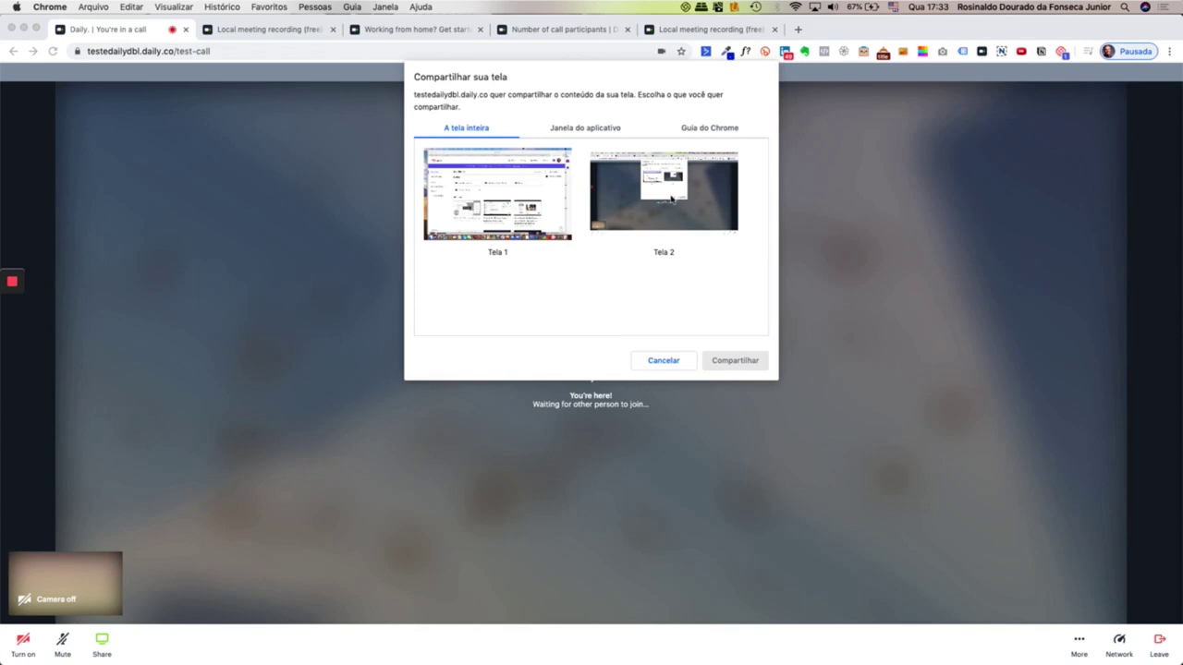
pyautogui.click(659, 202)
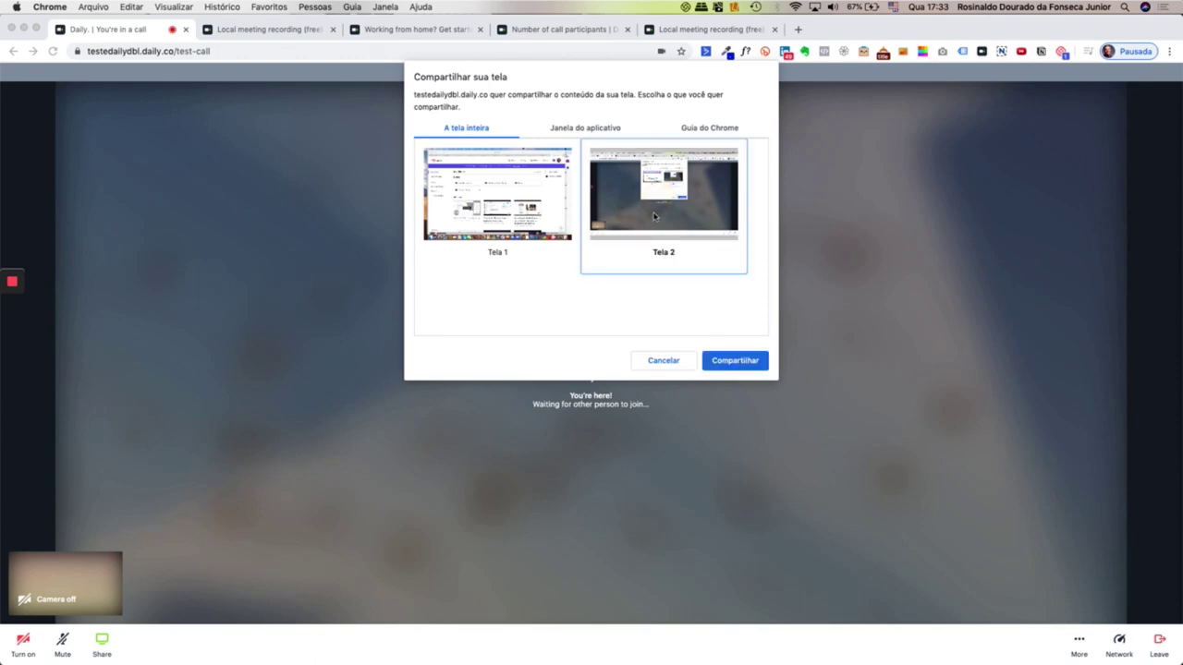
pyautogui.click(587, 129)
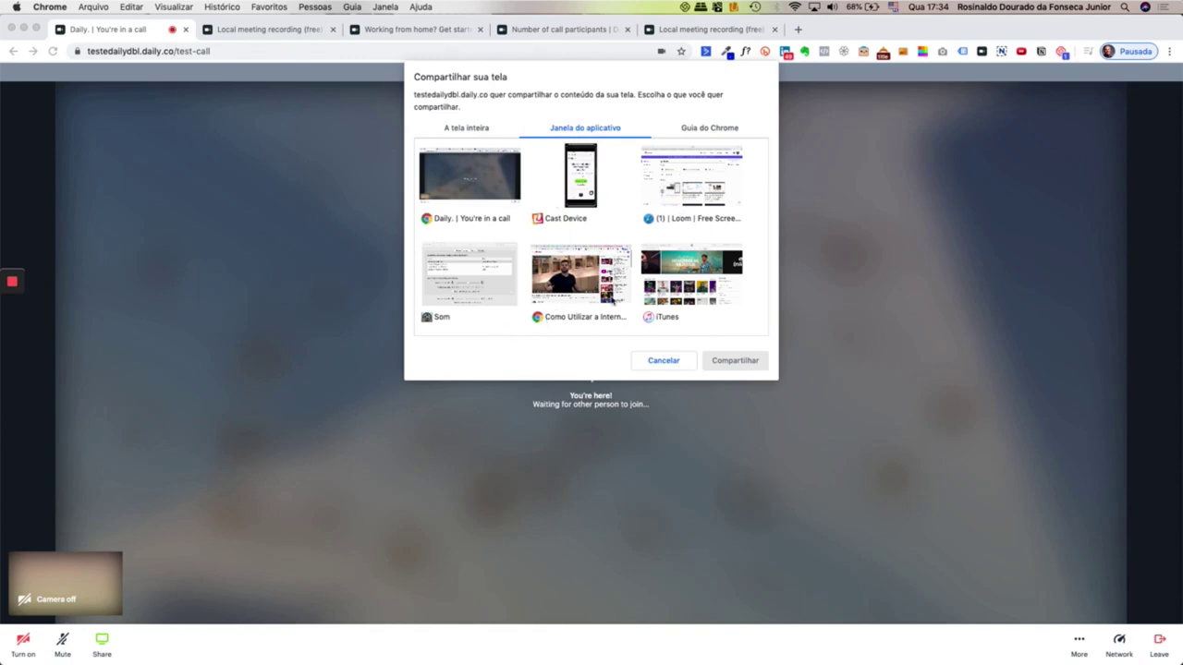
pyautogui.click(700, 275)
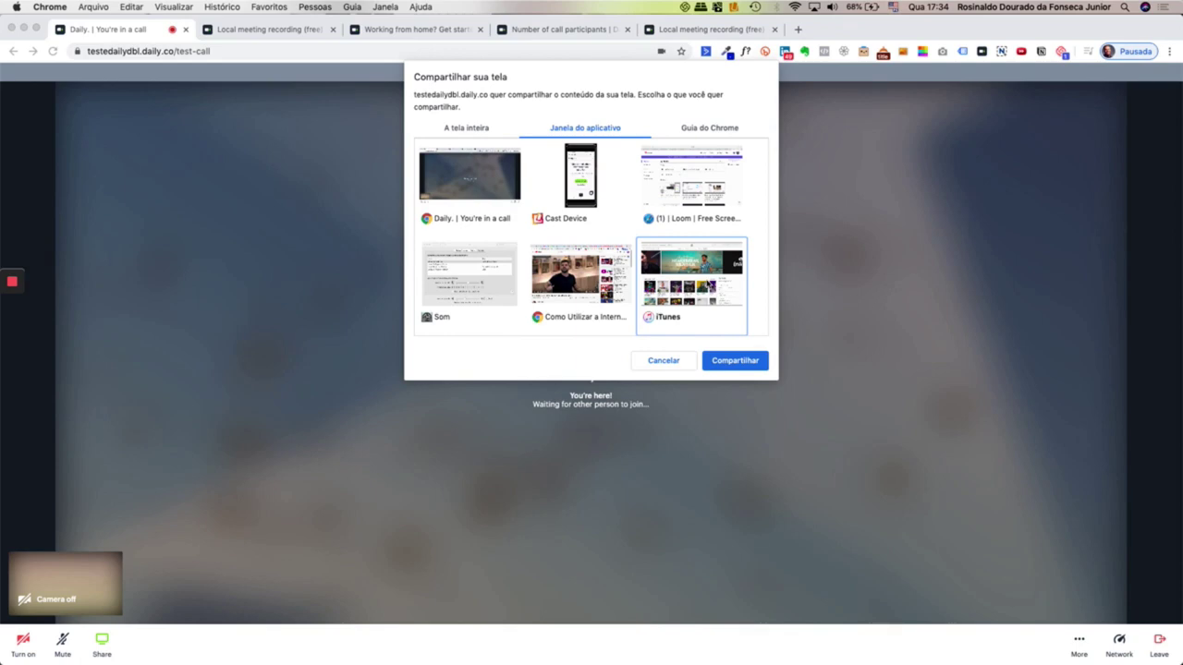
pyautogui.click(713, 131)
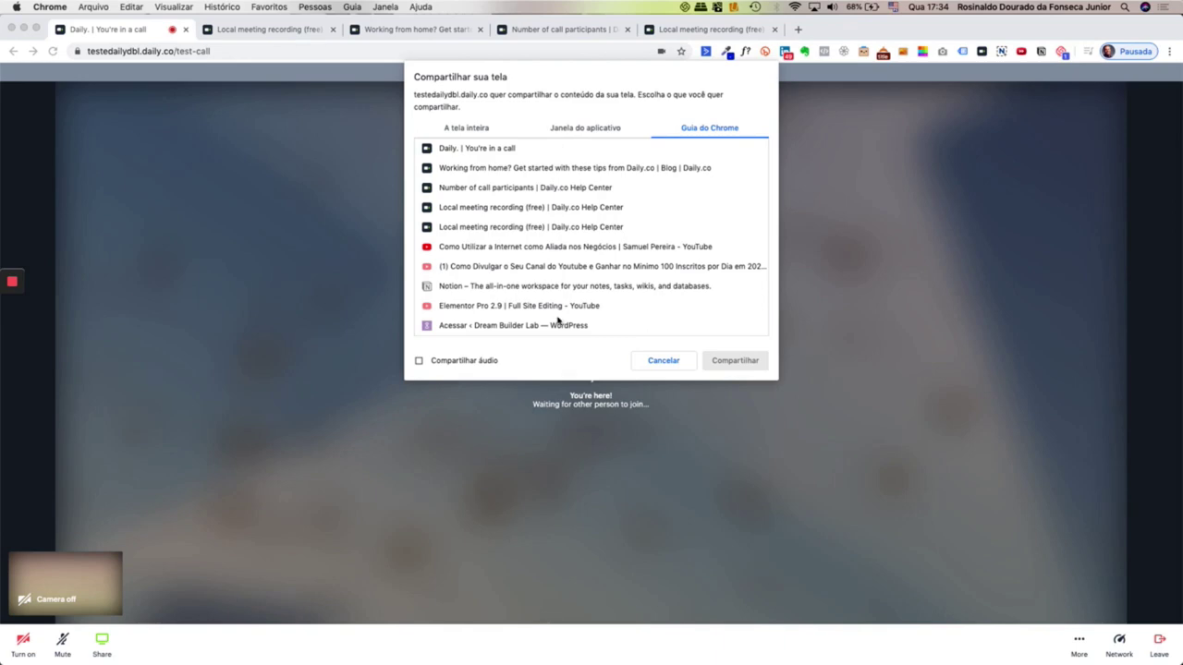
pyautogui.click(552, 209)
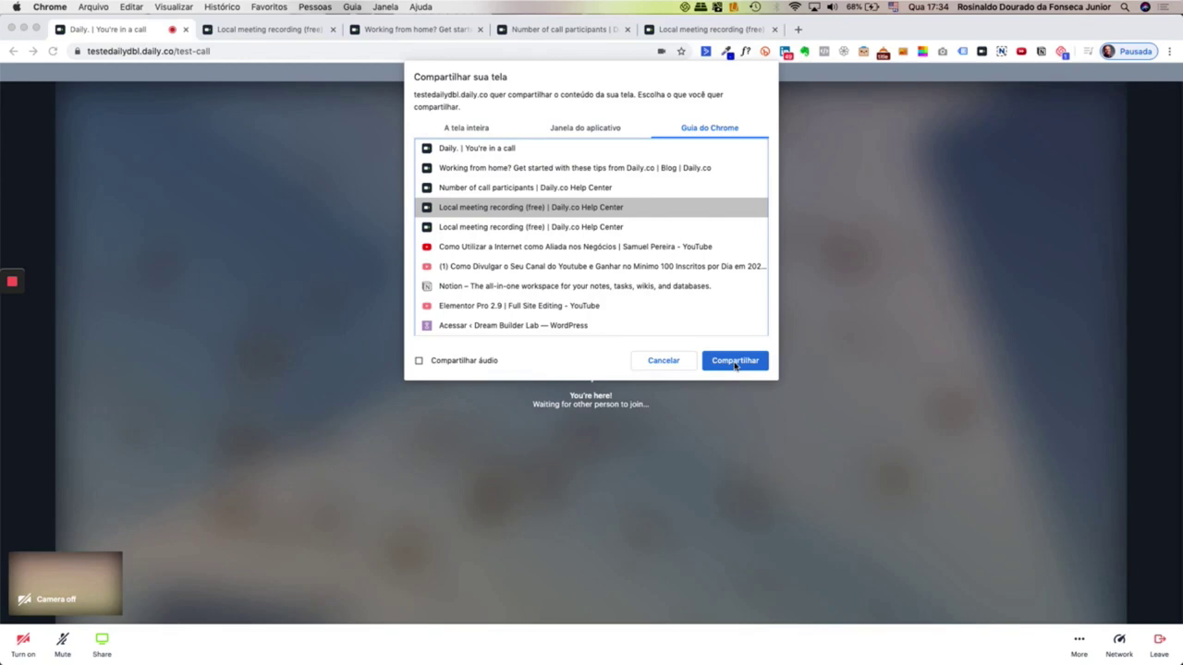
pyautogui.click(736, 362)
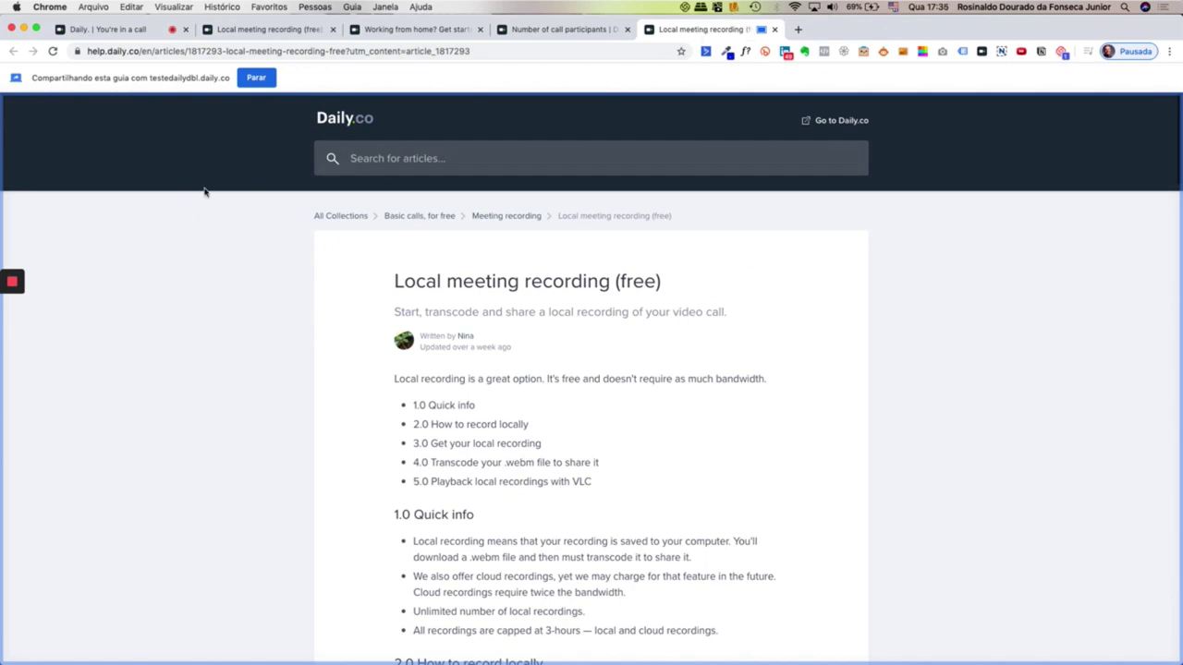
# Compare the shared help article with its preview in the call at several scroll positions
pyautogui.click(139, 33)
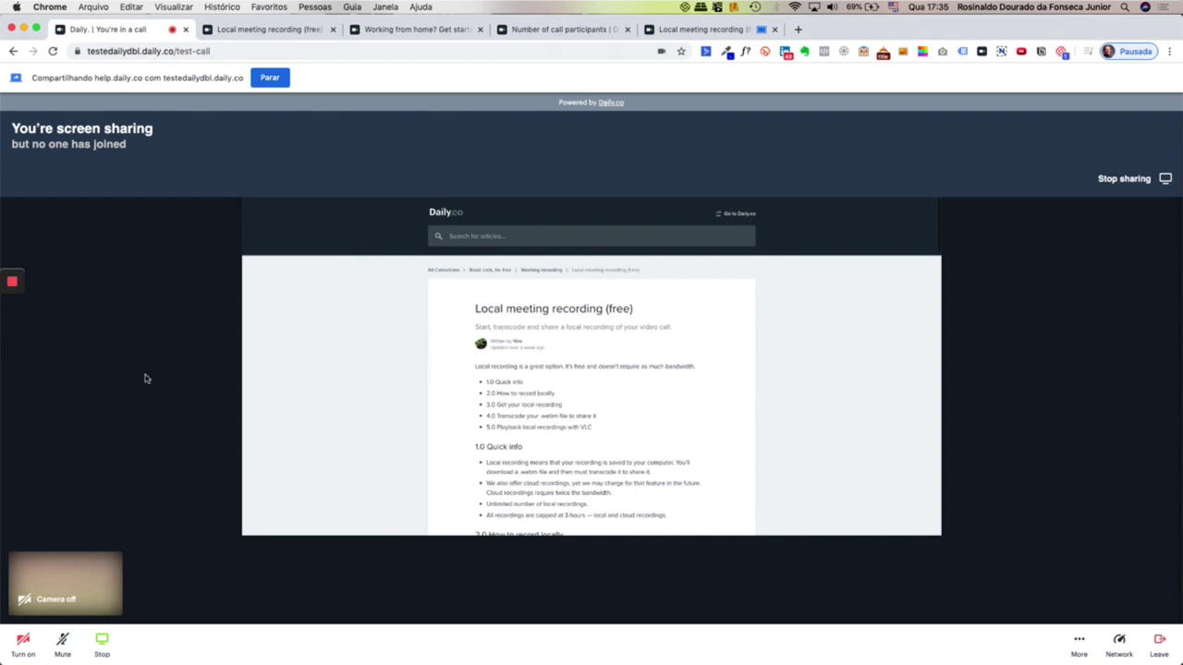
pyautogui.moveTo(66, 596)
pyautogui.click(725, 30)
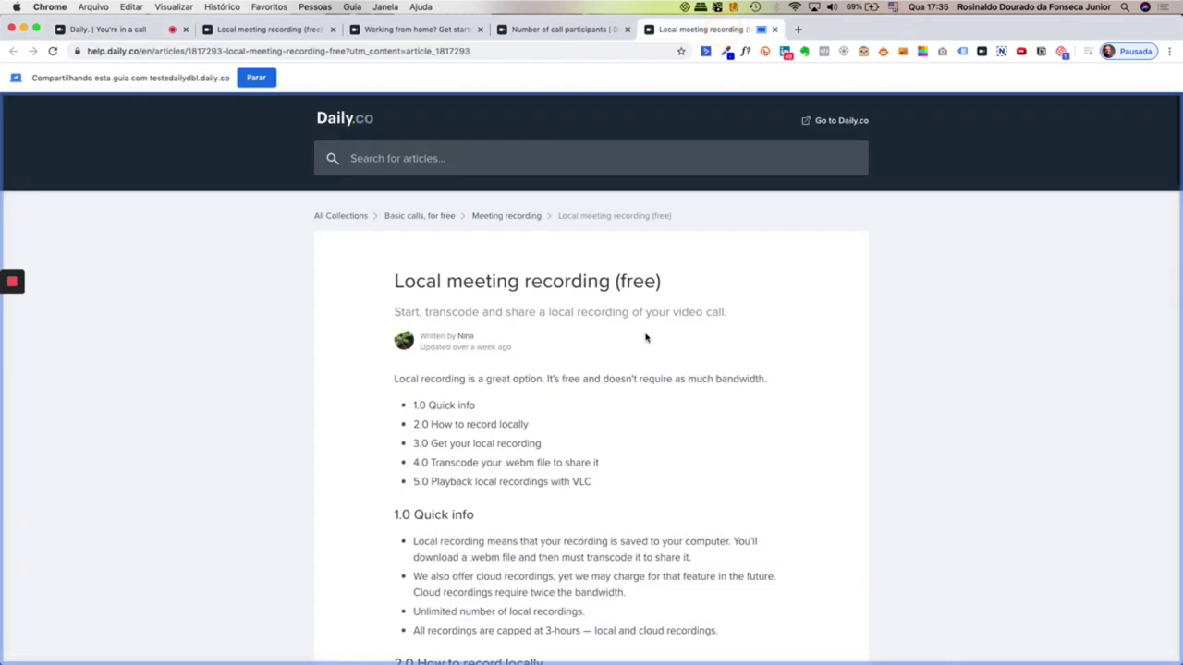
pyautogui.scroll(-3, 334, 366)
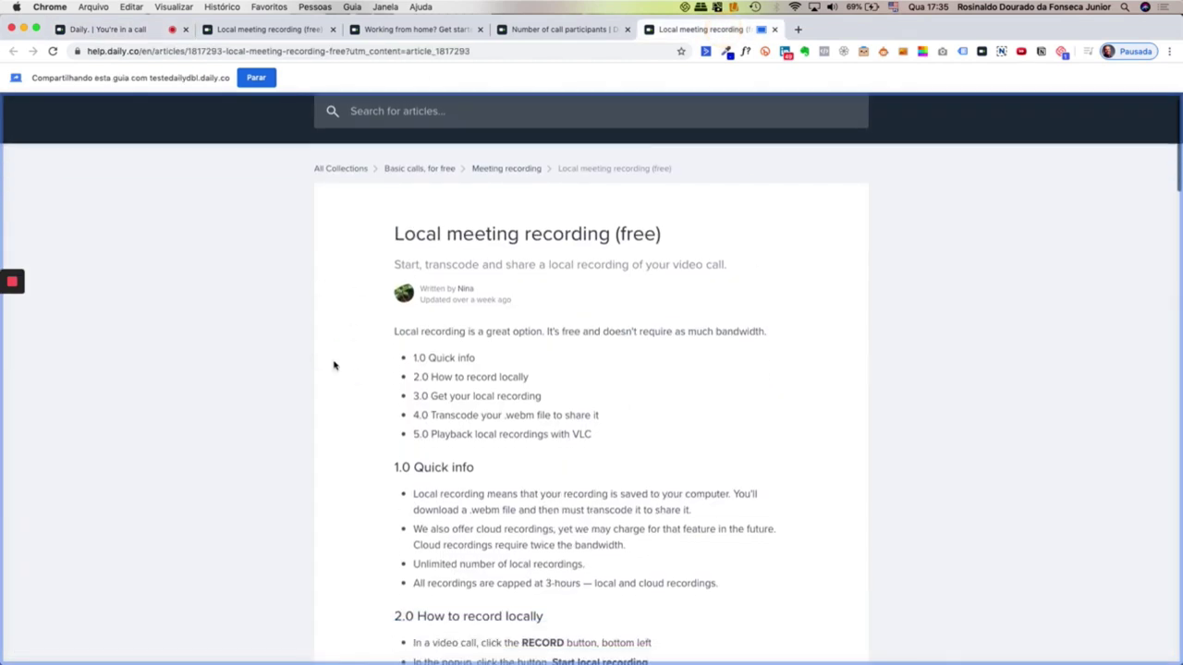
pyautogui.click(166, 28)
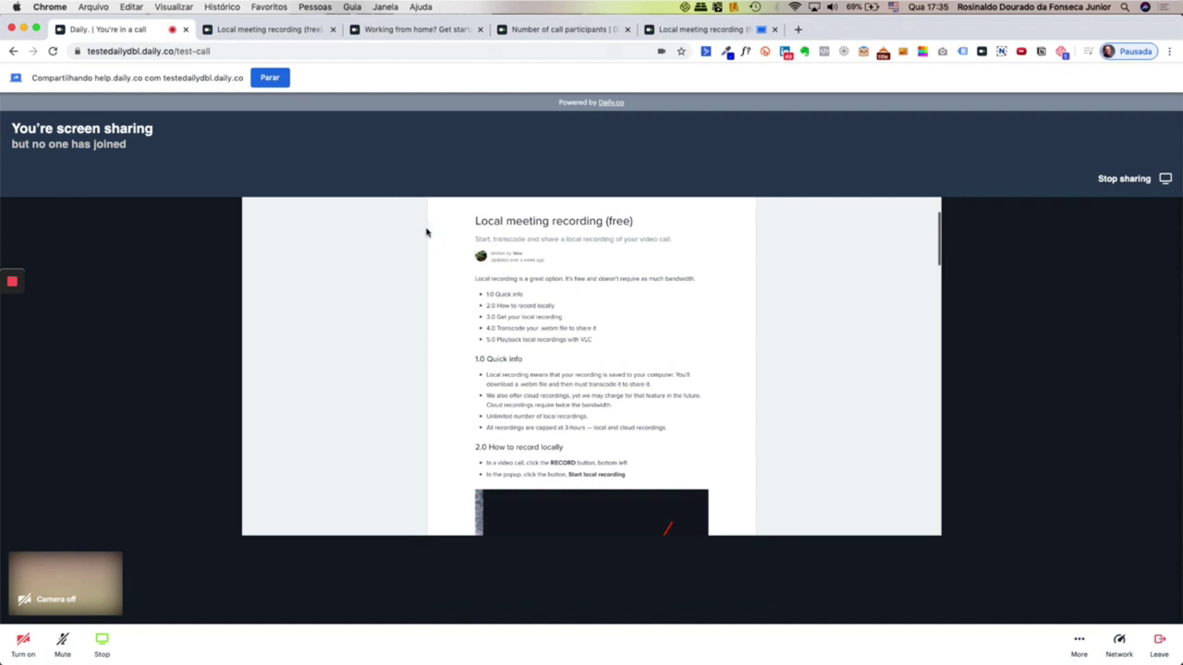
pyautogui.click(694, 29)
pyautogui.scroll(-5, 395, 347)
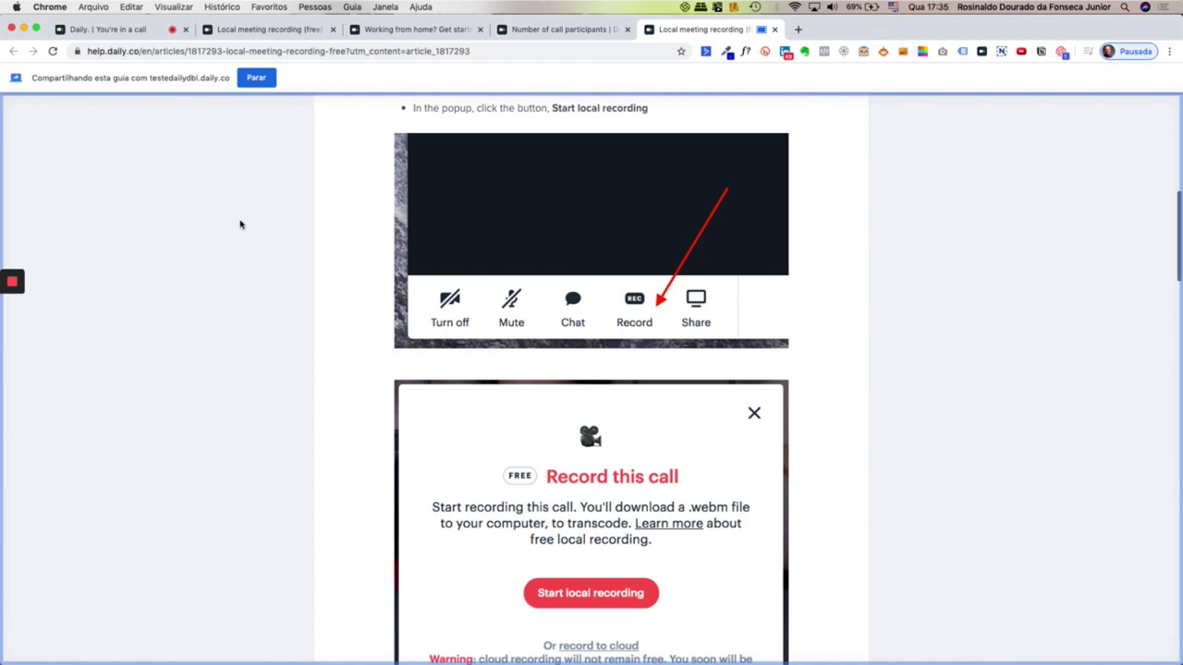
pyautogui.click(143, 30)
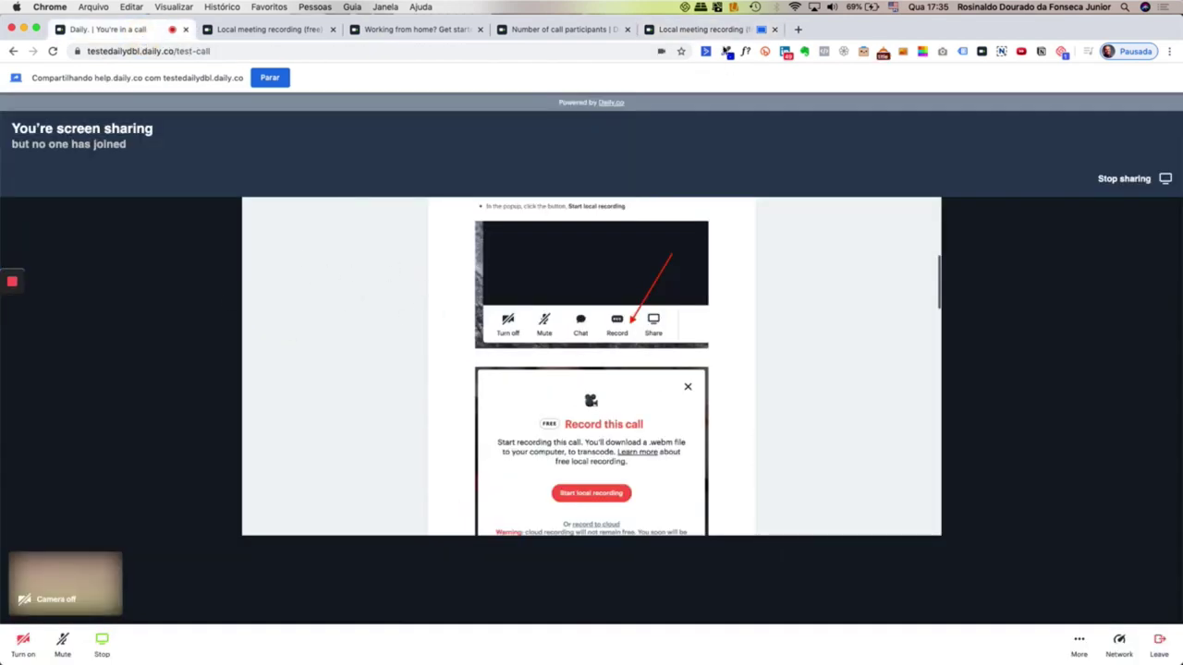
pyautogui.click(711, 29)
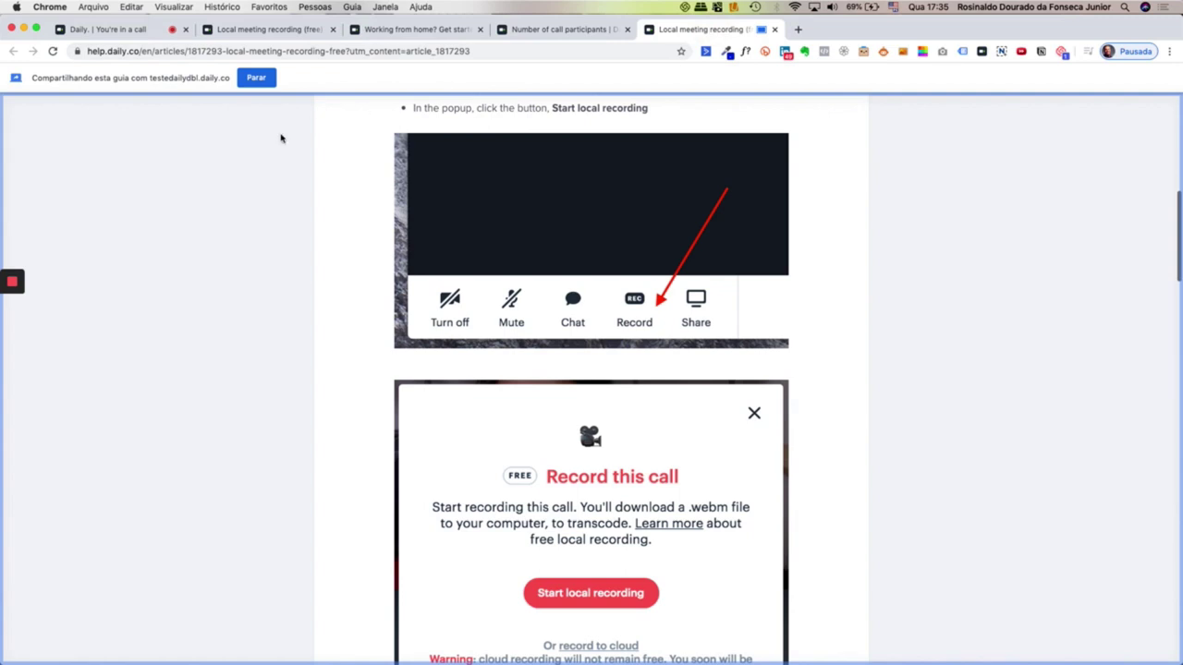
# Stop sharing the help article and return to the test call, switching the camera on and off again
pyautogui.click(255, 79)
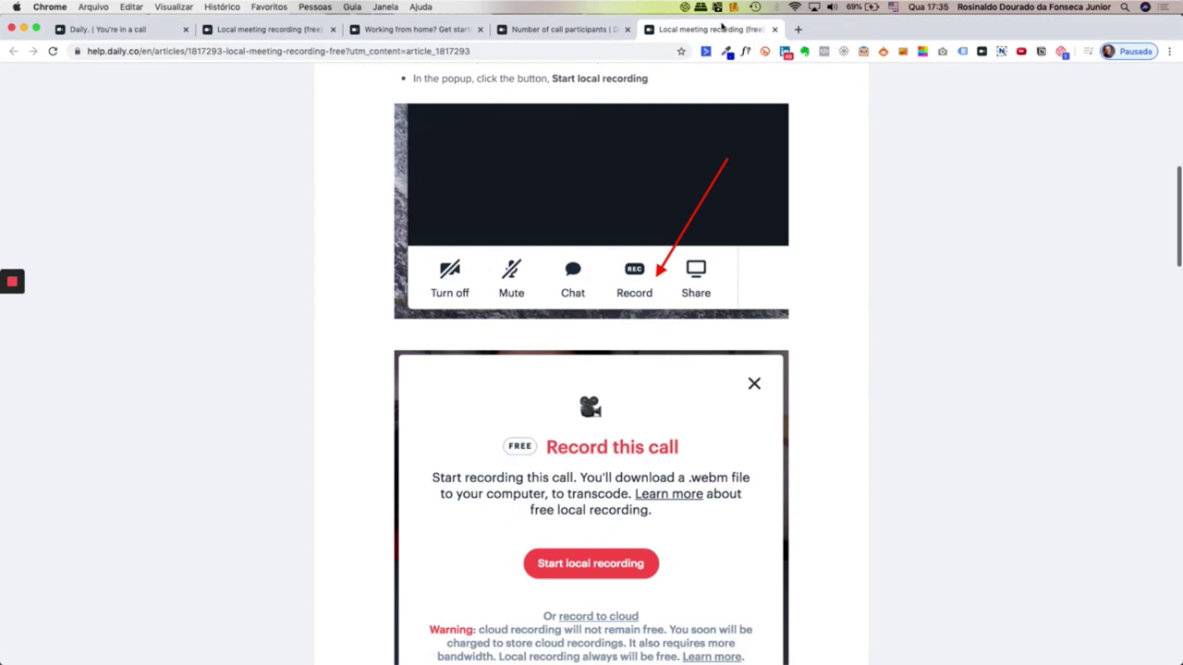
pyautogui.click(143, 31)
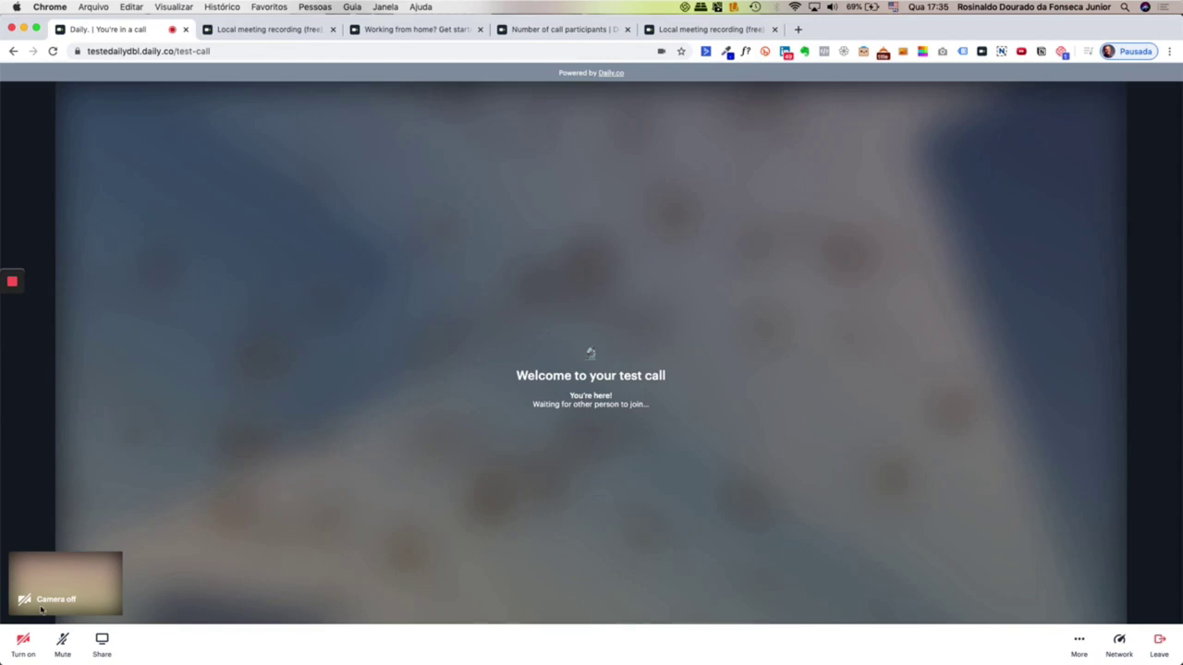
pyautogui.click(23, 644)
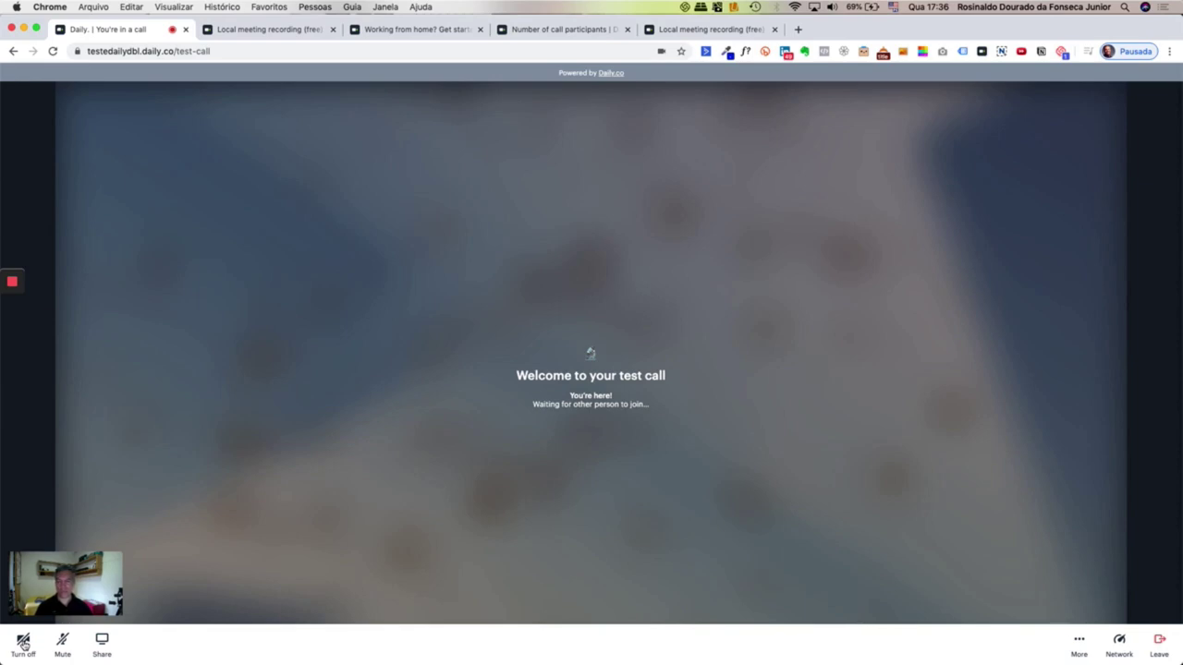
pyautogui.click(24, 644)
# Review the application window and Chrome tab sharing choices, including the audio option, without starting a share
pyautogui.click(102, 641)
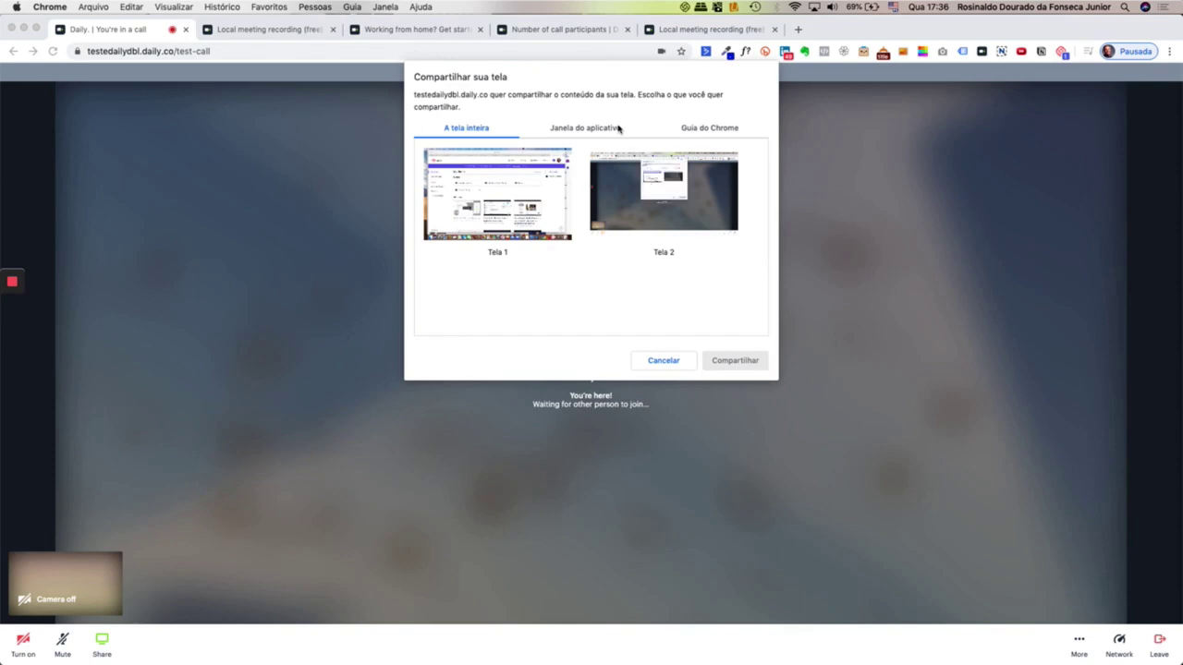
pyautogui.click(609, 129)
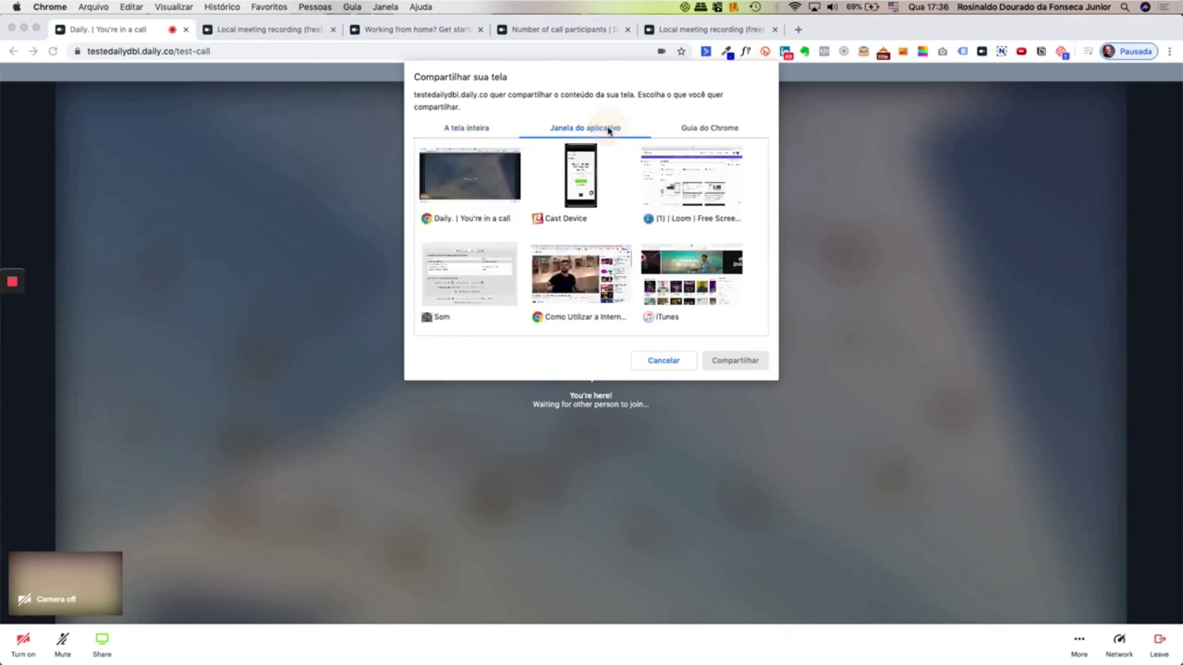
pyautogui.click(712, 129)
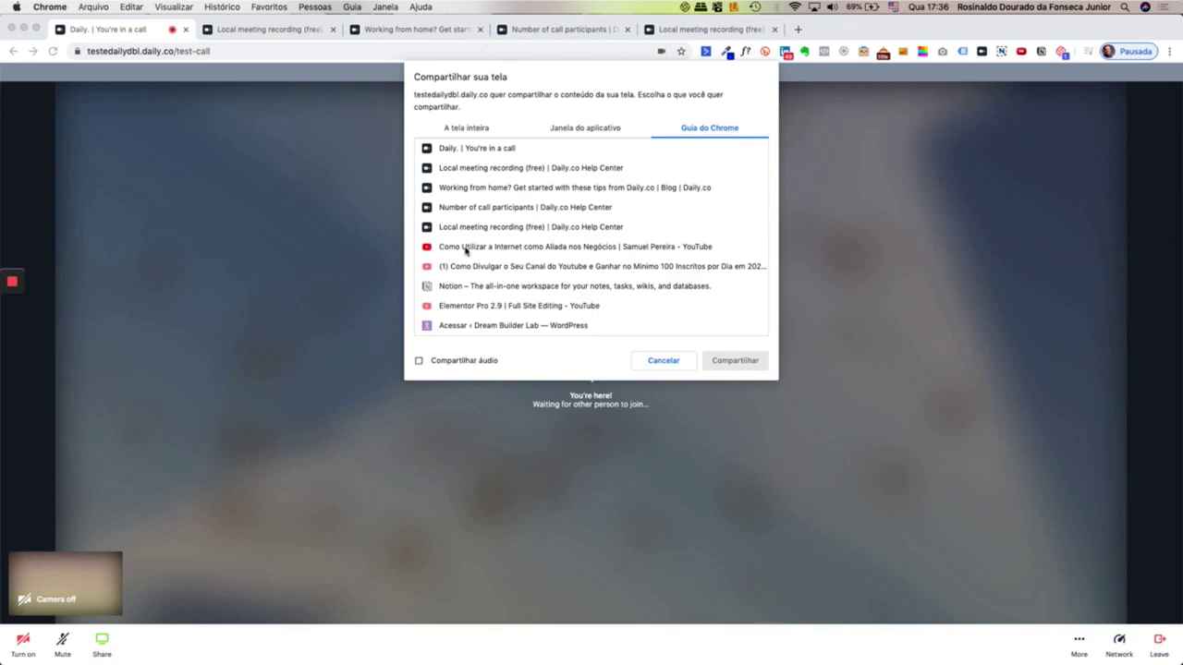
pyautogui.click(417, 361)
pyautogui.click(418, 361)
pyautogui.click(657, 361)
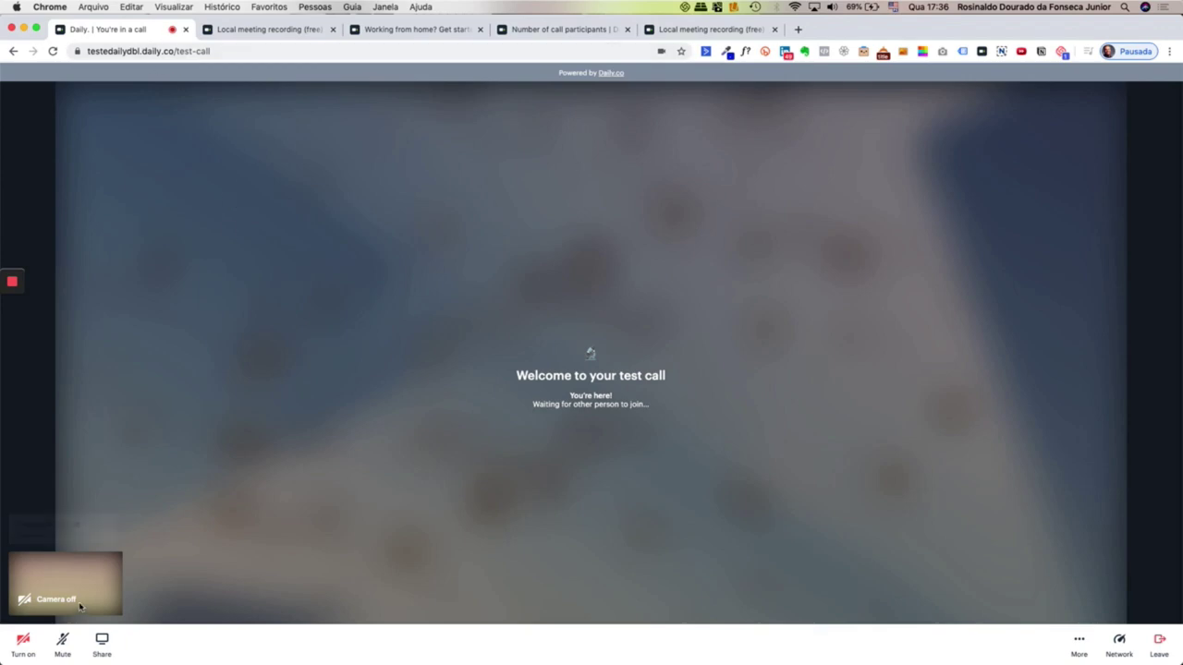
# Turn the camera back on and leave the test call
pyautogui.click(25, 641)
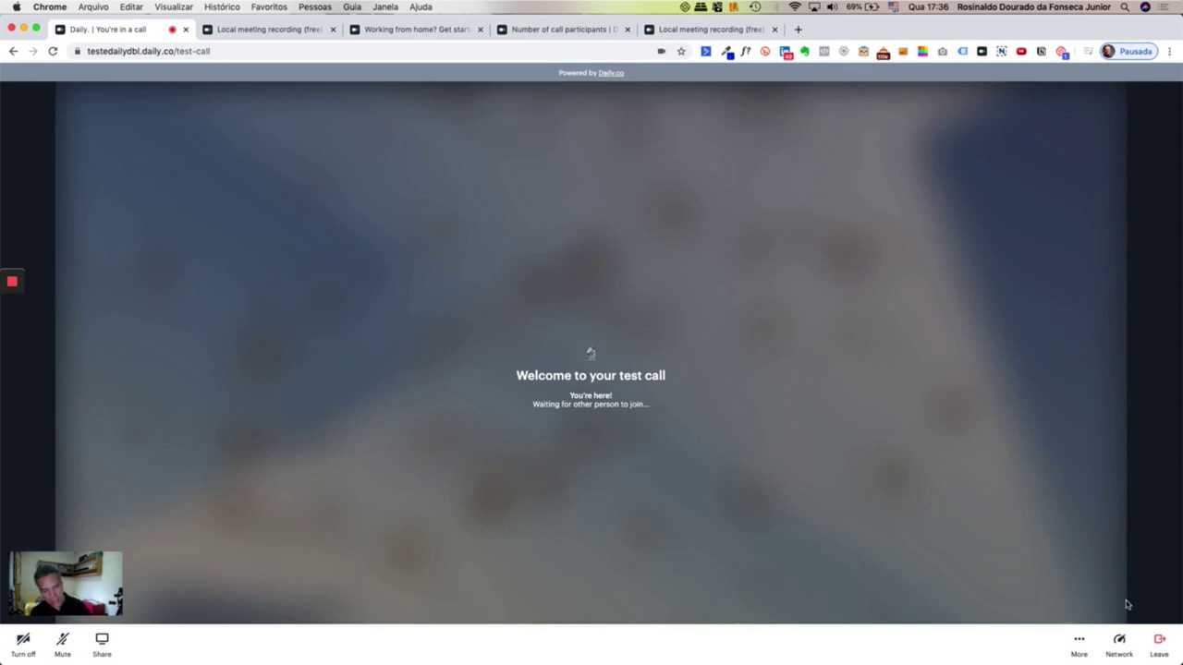
pyautogui.click(1161, 647)
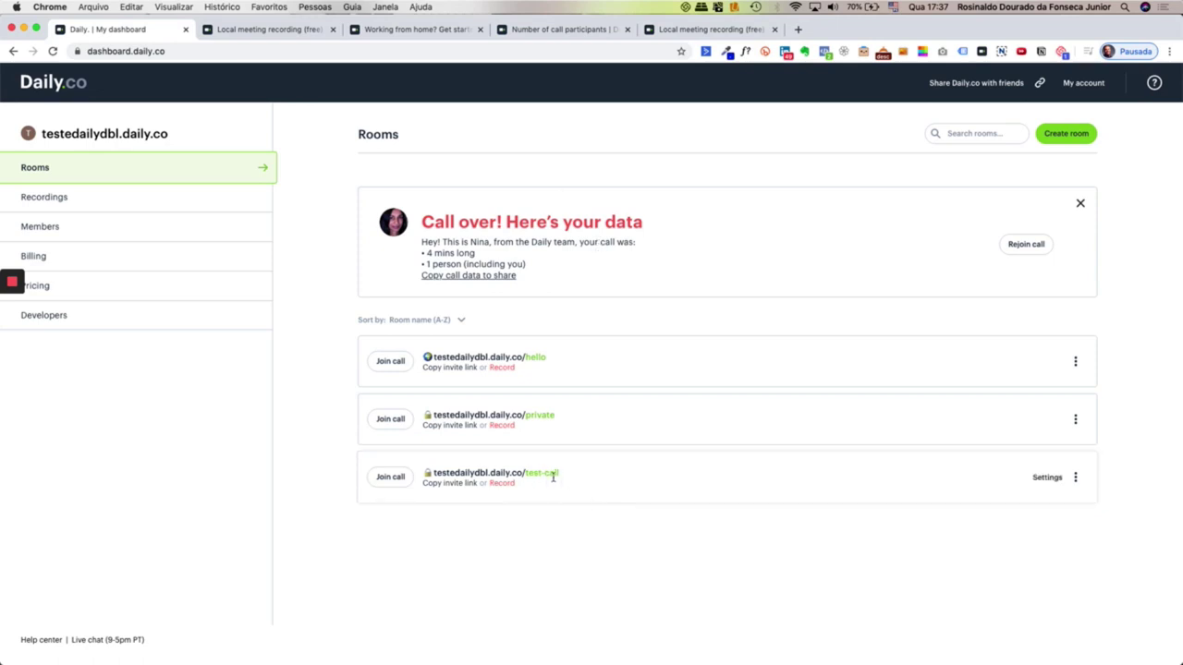
# Dismiss the call summary and open the form for creating a new room
pyautogui.click(1082, 204)
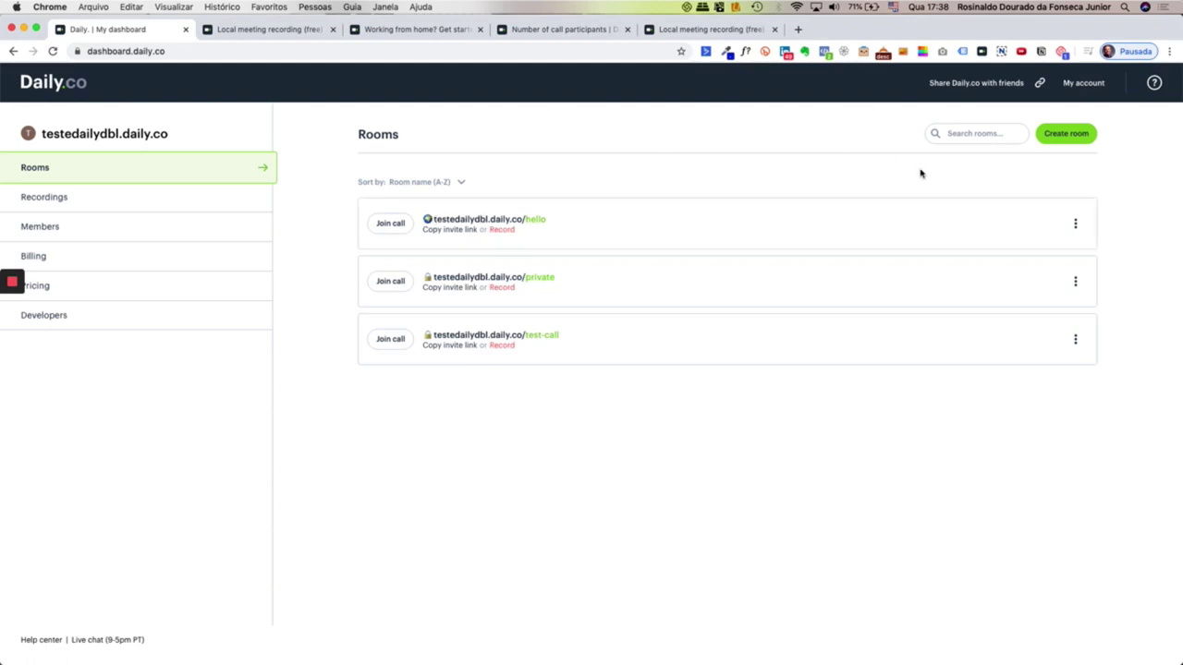
pyautogui.click(1060, 134)
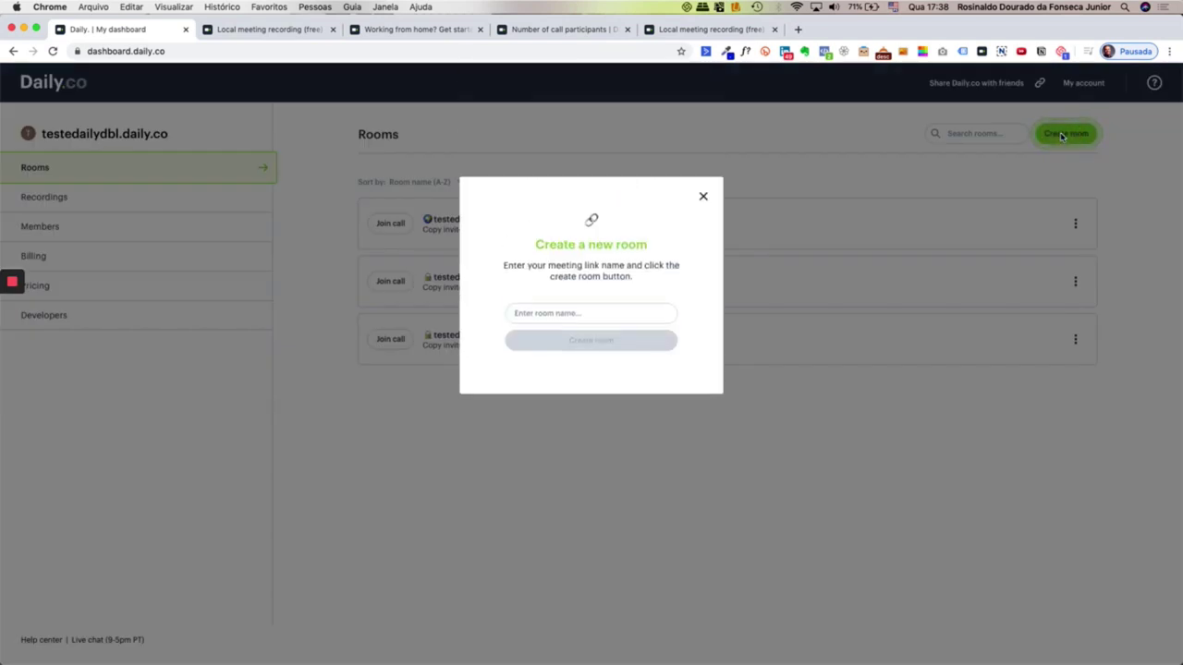
pyautogui.click(583, 289)
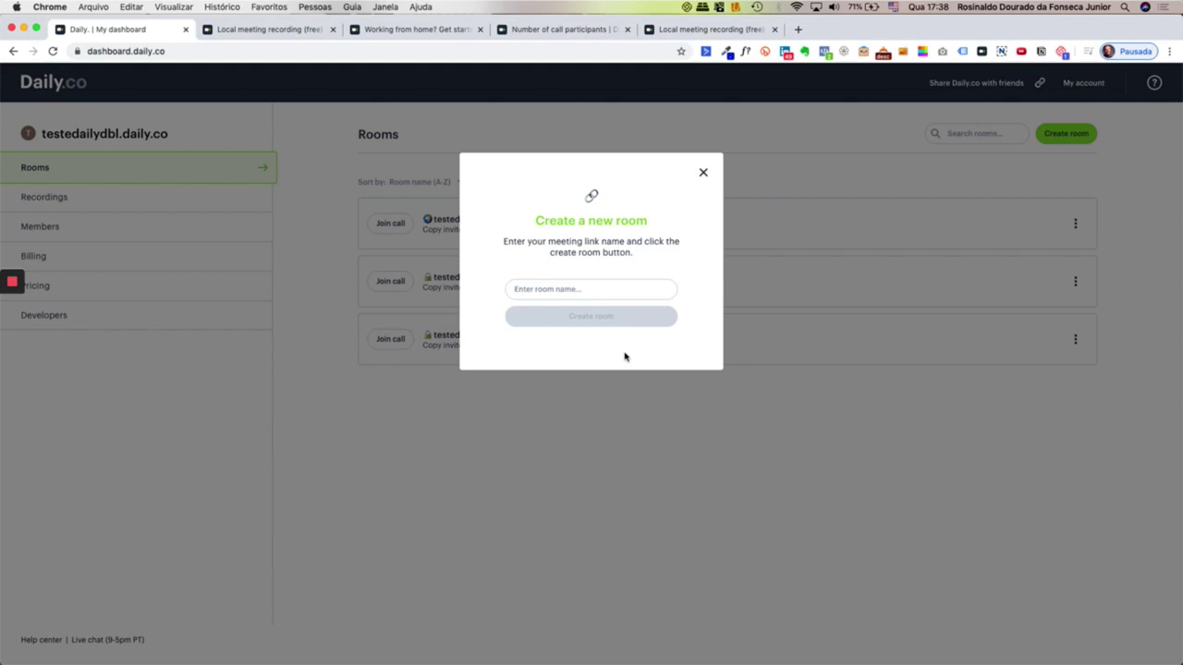
pyautogui.write('tum')
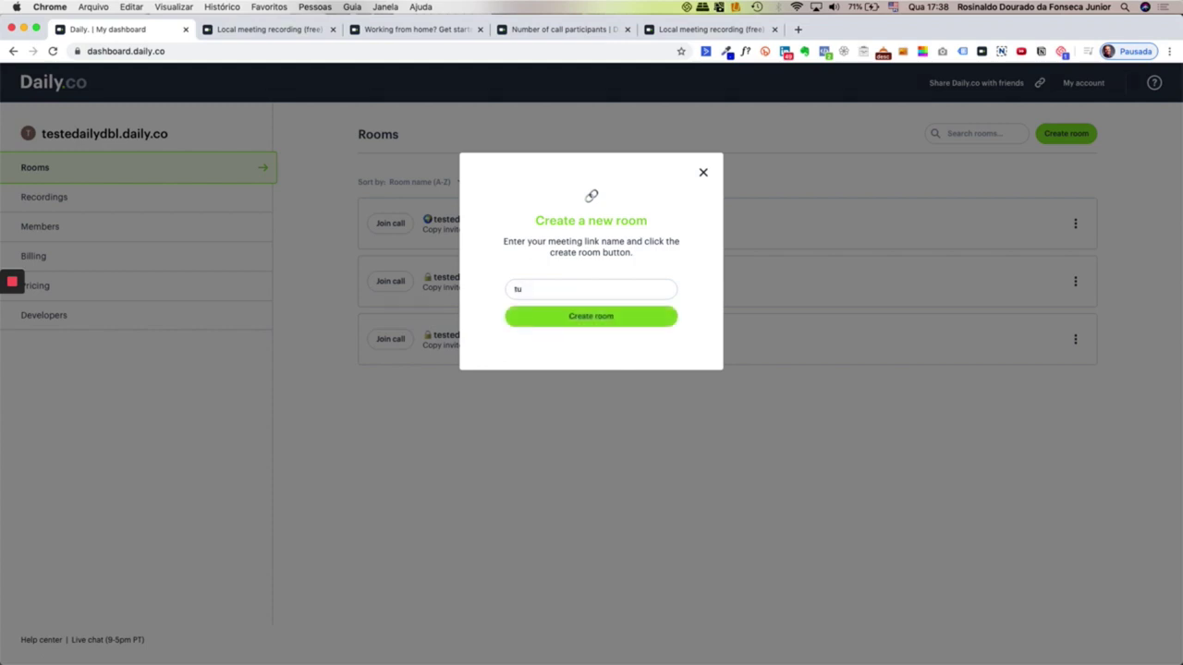
pyautogui.press('BackSpace')
pyautogui.write('turmamatemati')
pyautogui.write('tica')
pyautogui.press('BackSpace')
pyautogui.press('BackSpace')
pyautogui.press('BackSpace')
pyautogui.press('BackSpace')
pyautogui.press('BackSpace')
pyautogui.press('BackSpace')
pyautogui.press('BackSpace')
pyautogui.press('BackSpace')
pyautogui.press('BackSpace')
pyautogui.press('BackSpace')
pyautogui.press('BackSpace')
pyautogui.press('BackSpace')
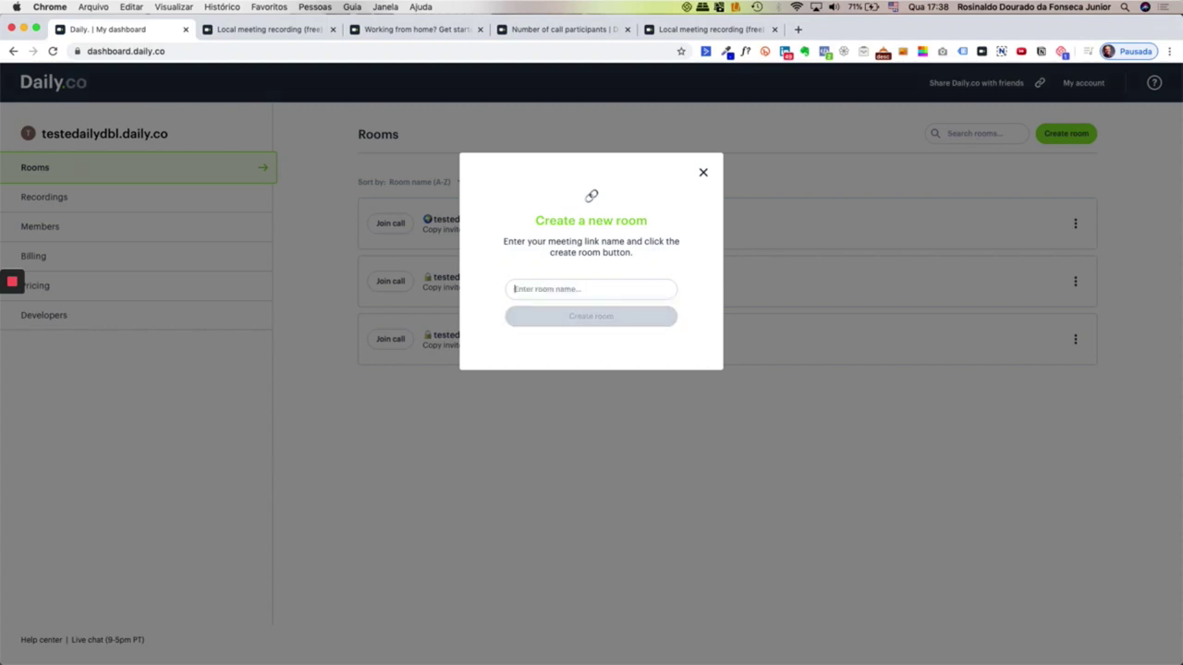
pyautogui.write('nomeprojeto1')
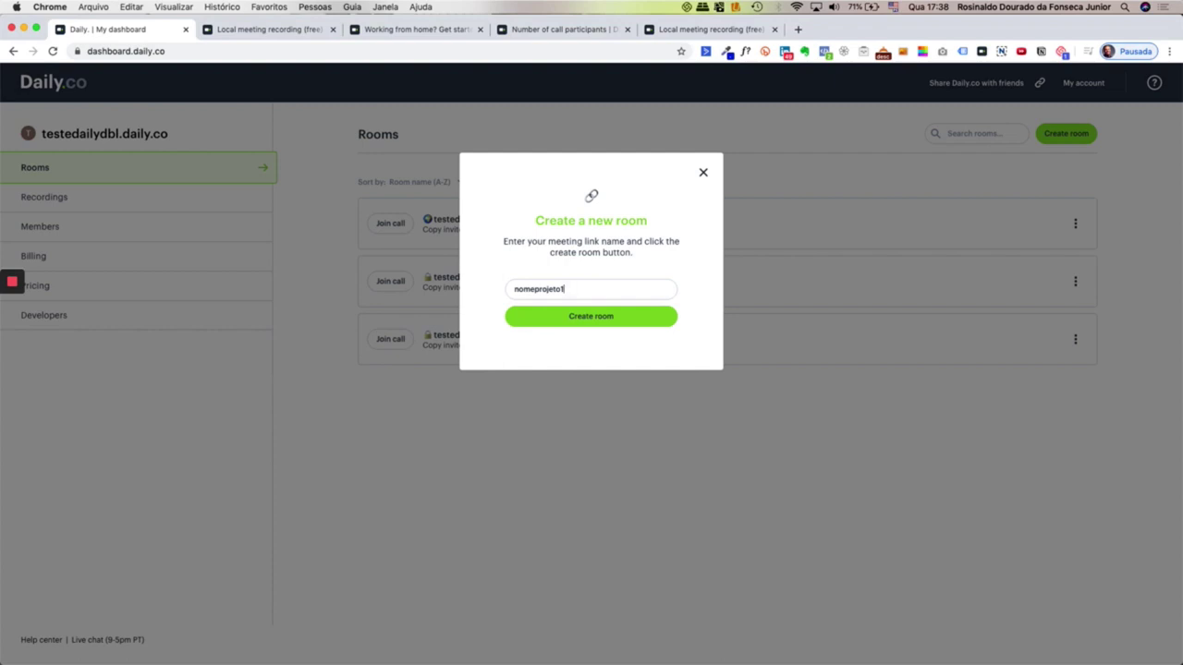
pyautogui.press('BackSpace')
pyautogui.press('BackSpace')
pyautogui.press('BackSpace')
pyautogui.press('BackSpace')
pyautogui.press('BackSpace')
pyautogui.press('BackSpace')
pyautogui.write('empresa')
pyautogui.write('financa')
pyautogui.press('BackSpace')
pyautogui.press('BackSpace')
pyautogui.write('aovivo')
pyautogui.press('BackSpace')
pyautogui.press('BackSpace')
pyautogui.write('coro')
pyautogui.press('BackSpace')
# Name the new room sala1 and create it
pyautogui.write('sala')
pyautogui.click(637, 324)
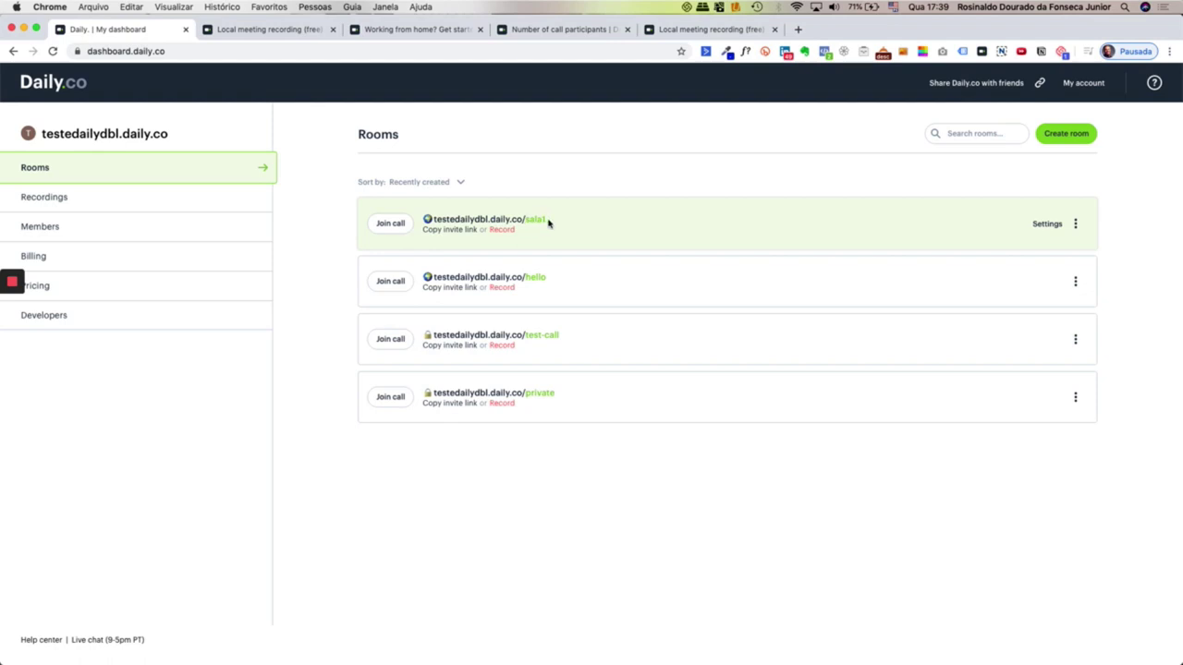
# Copy the invite link of the sala1 room and open it in a new browser tab
pyautogui.click(448, 231)
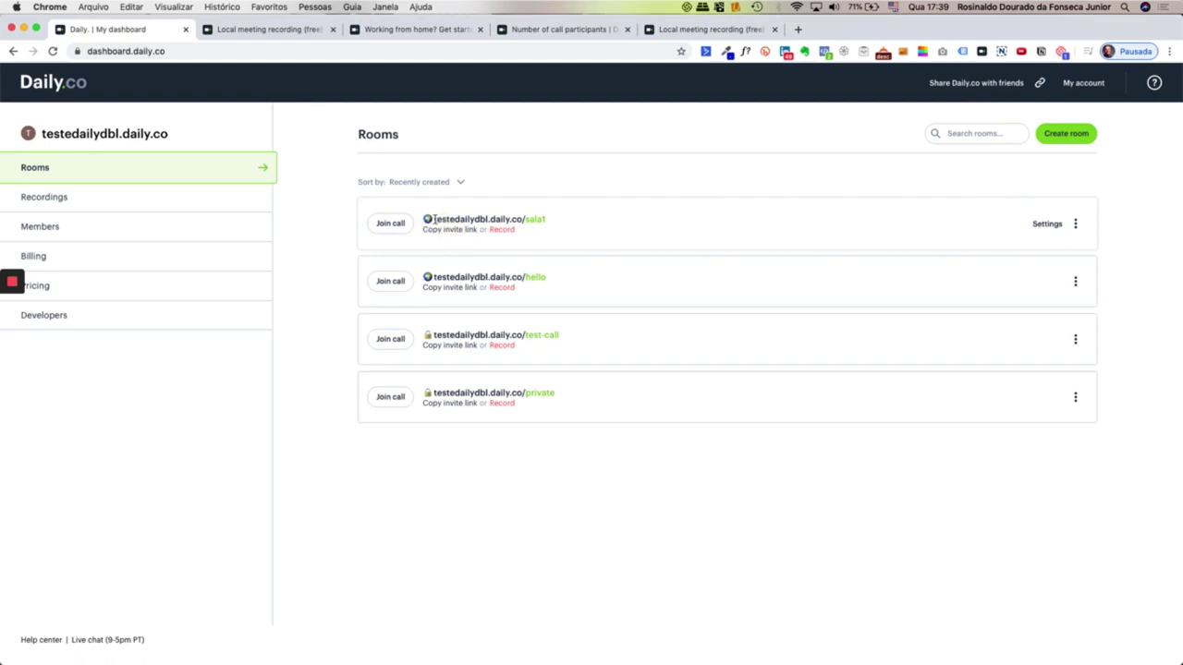
pyautogui.moveTo(450, 218); pyautogui.dragTo(554, 219)
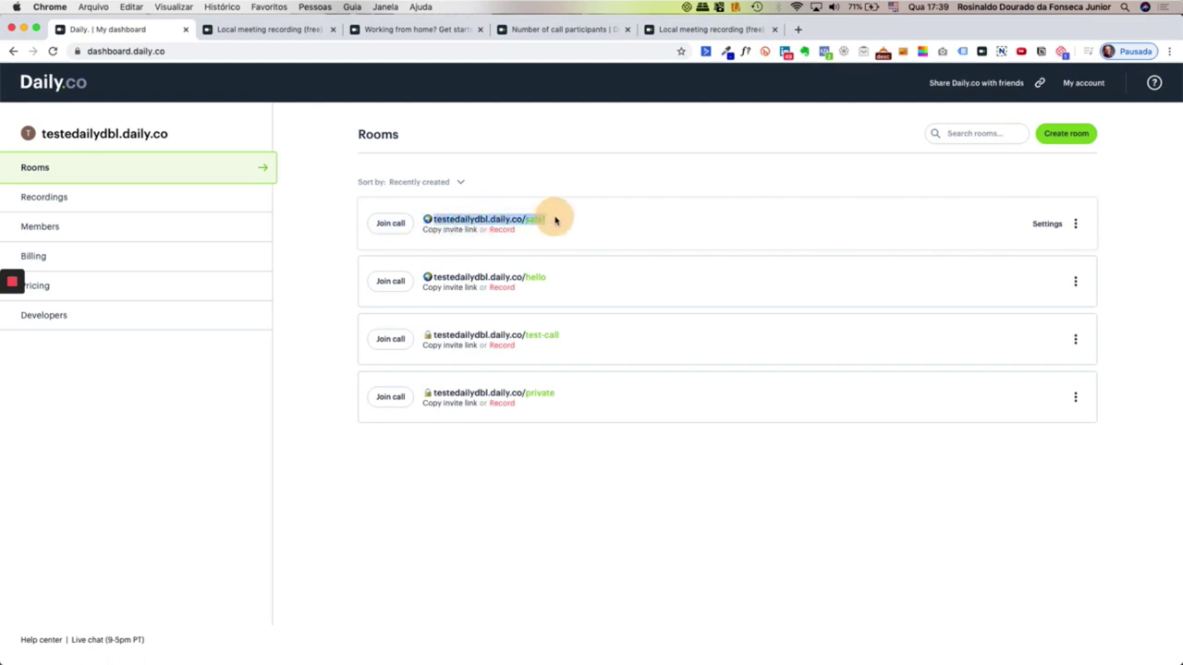
pyautogui.click(633, 176)
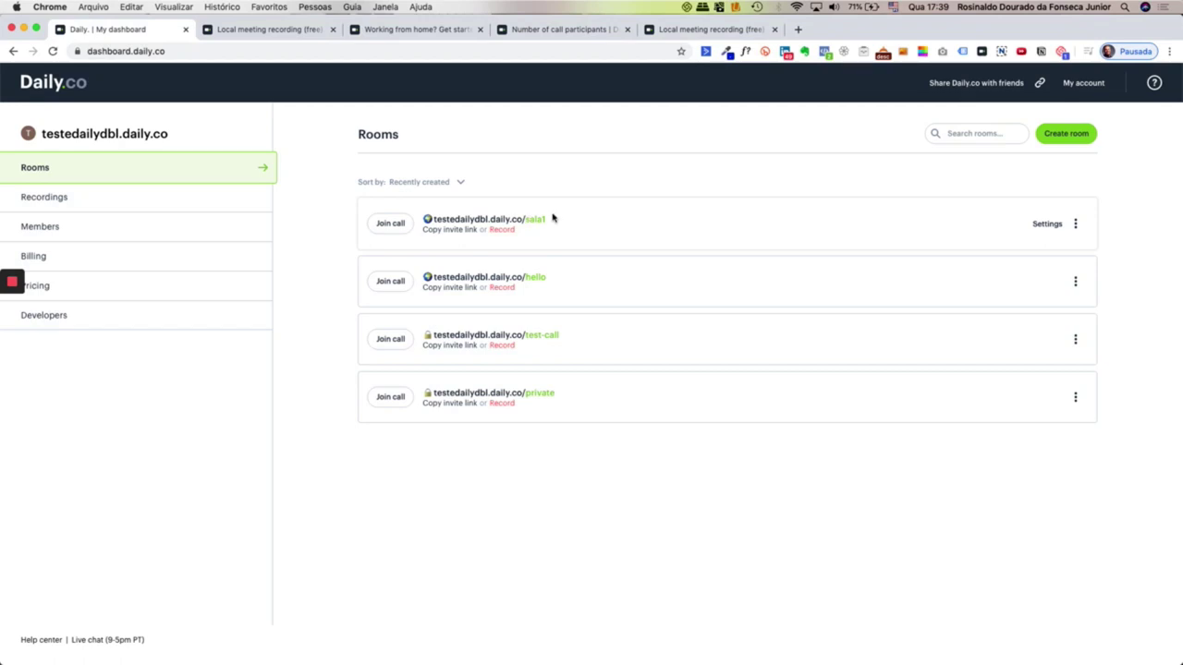
pyautogui.click(798, 29)
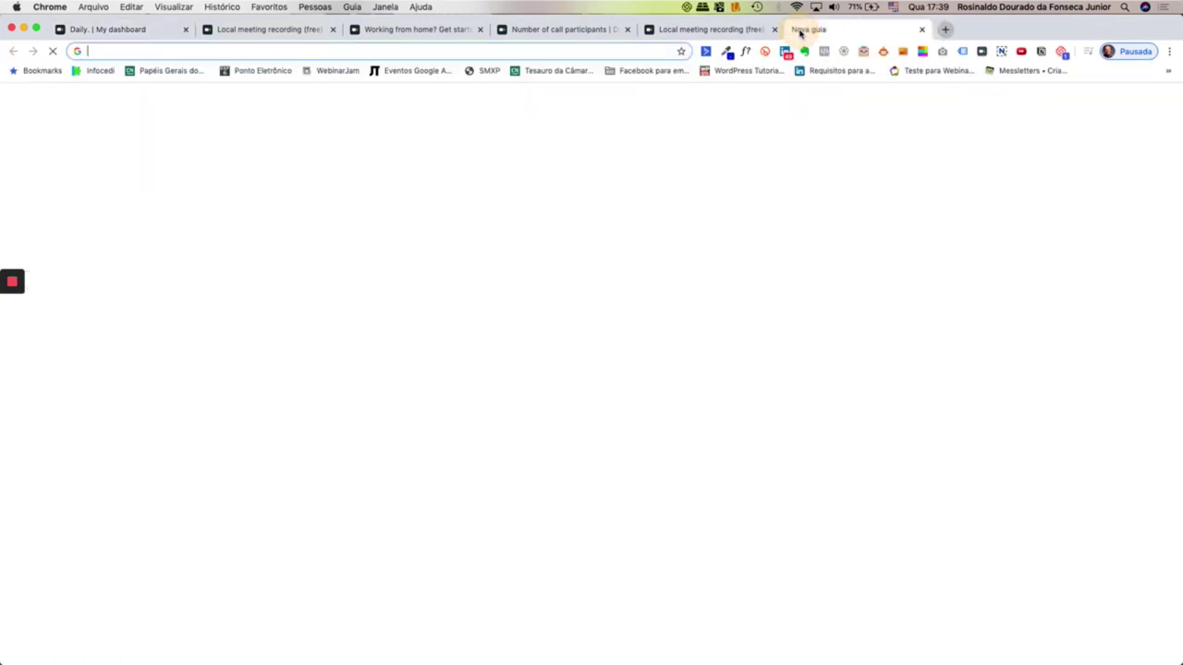
pyautogui.press('super+v')
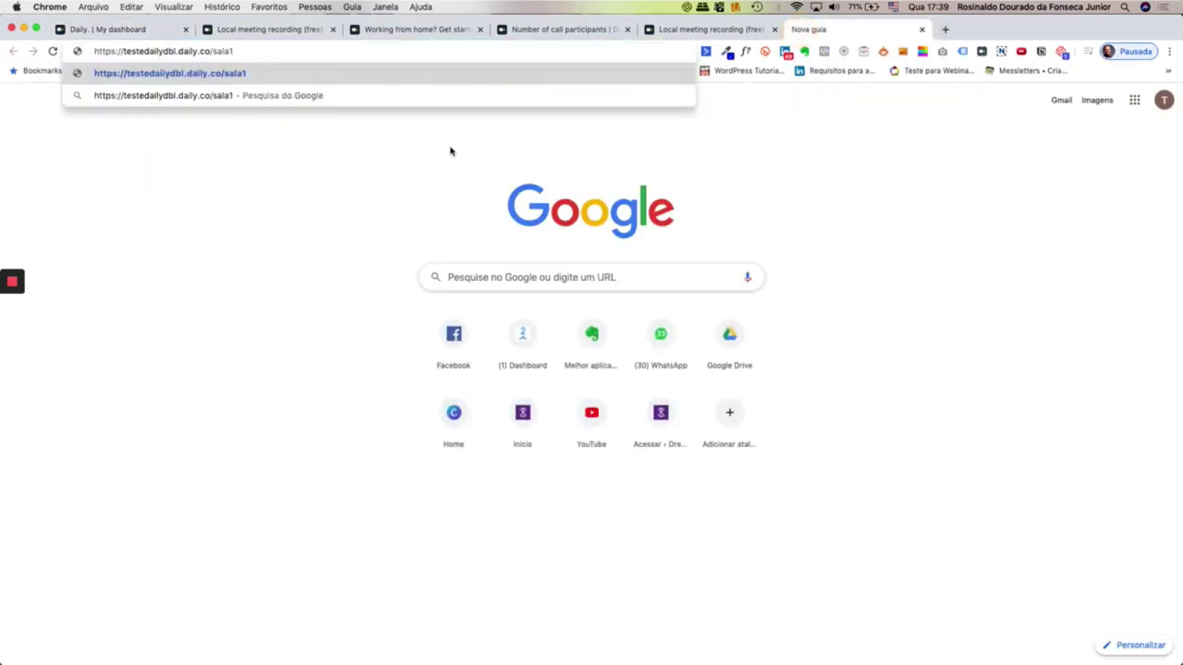
pyautogui.press('Return')
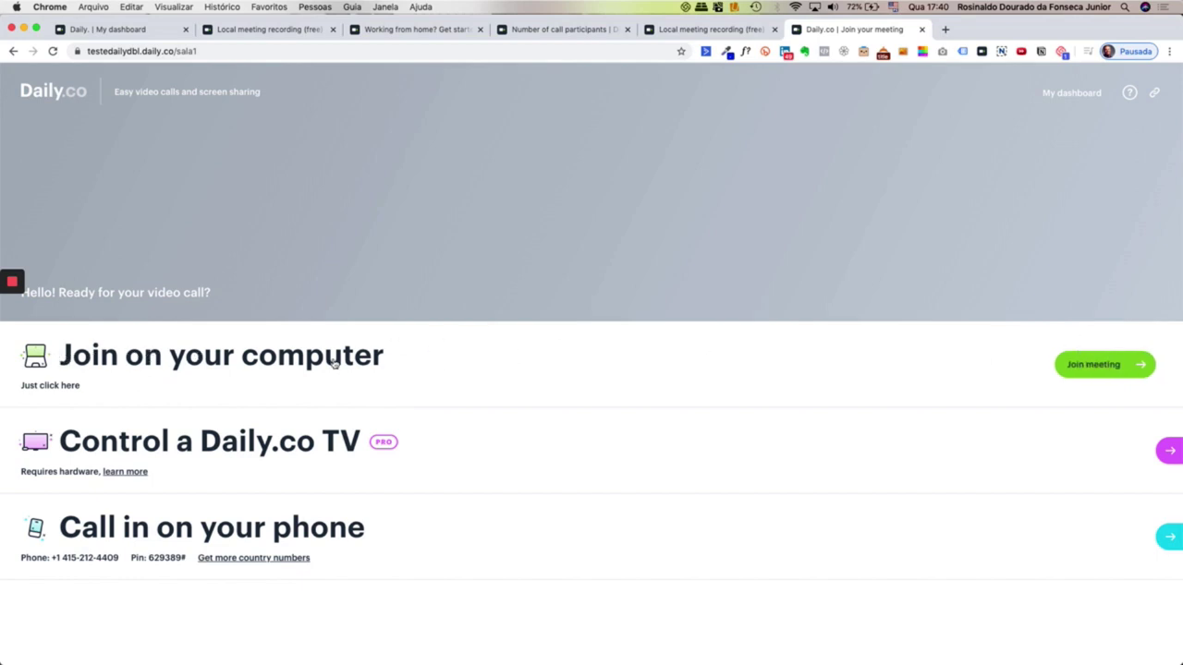
# Join the sala1 meeting on the computer and copy its invite link from the call
pyautogui.click(194, 356)
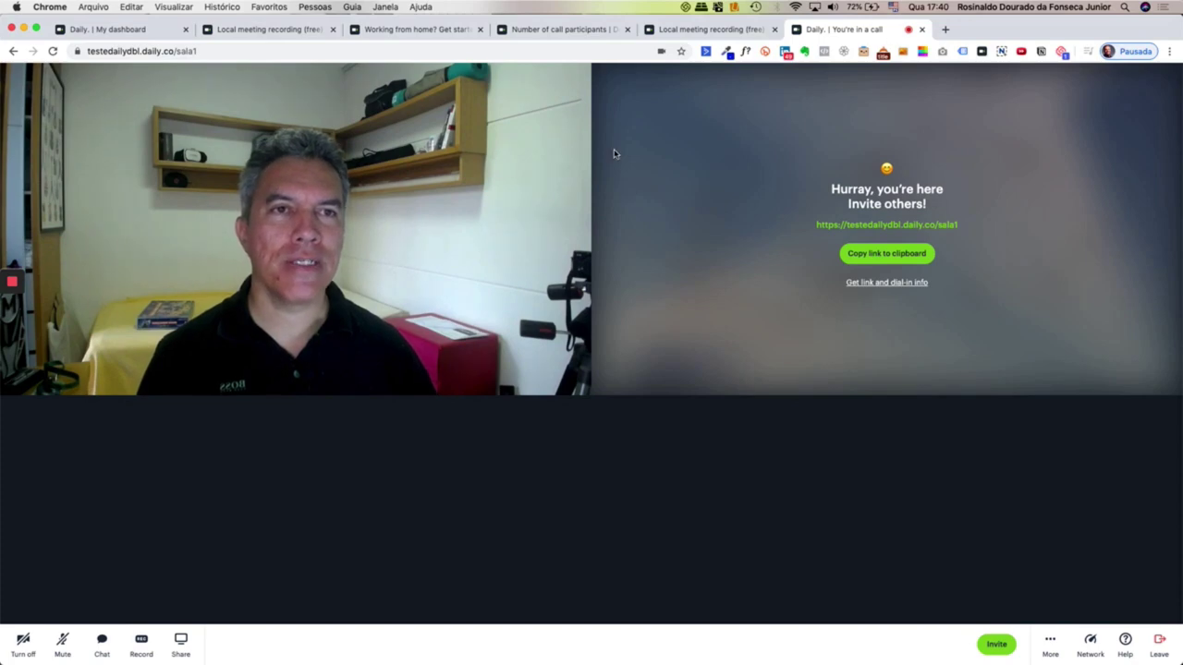
pyautogui.click(122, 29)
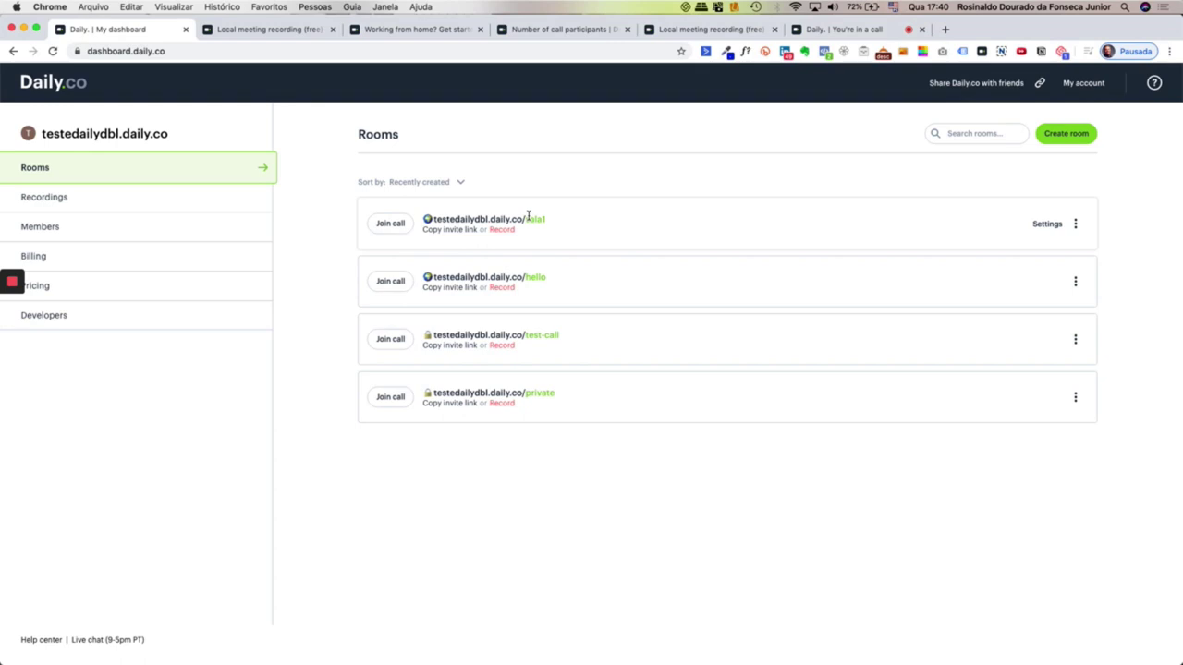
pyautogui.click(849, 30)
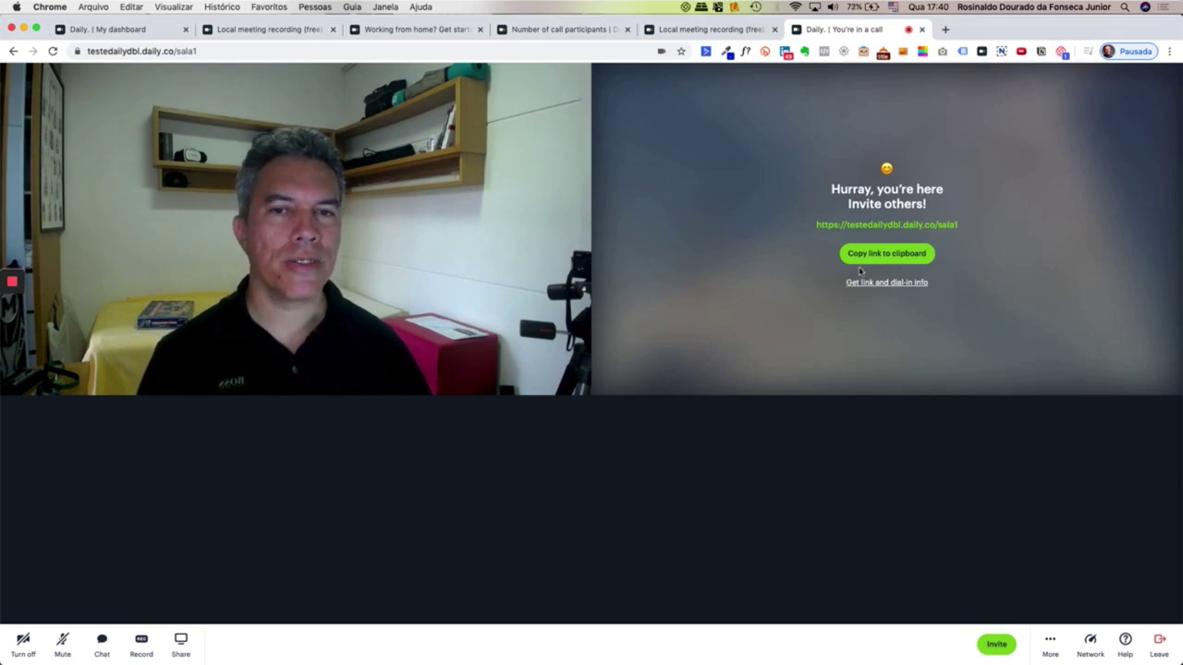
pyautogui.click(889, 259)
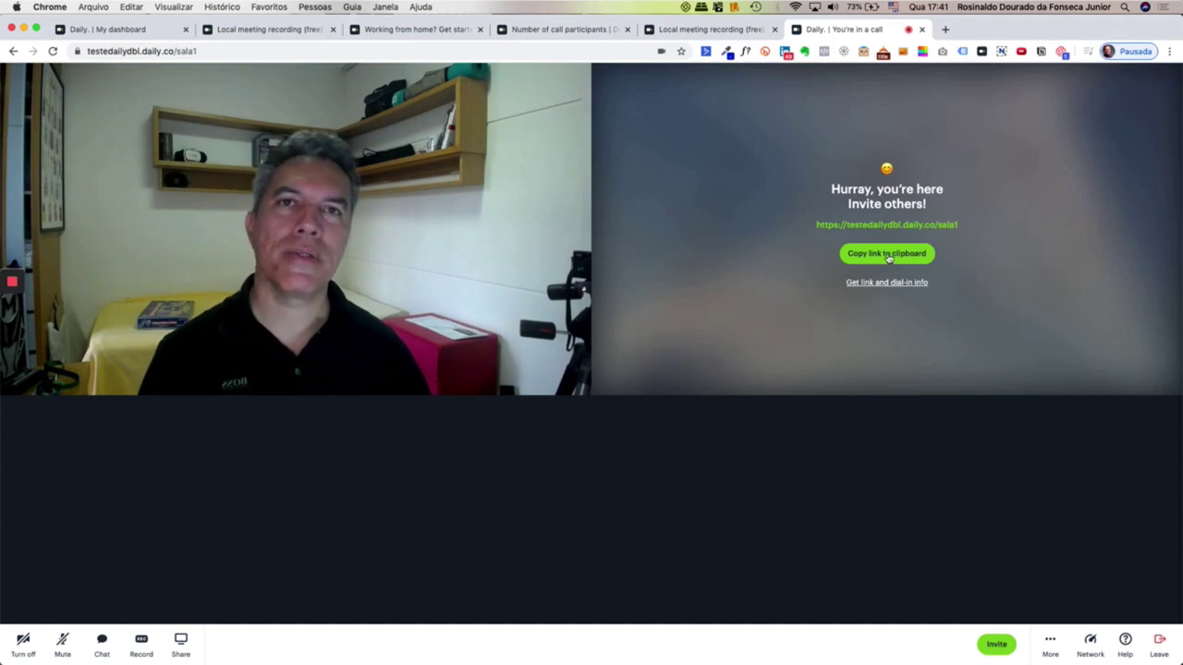